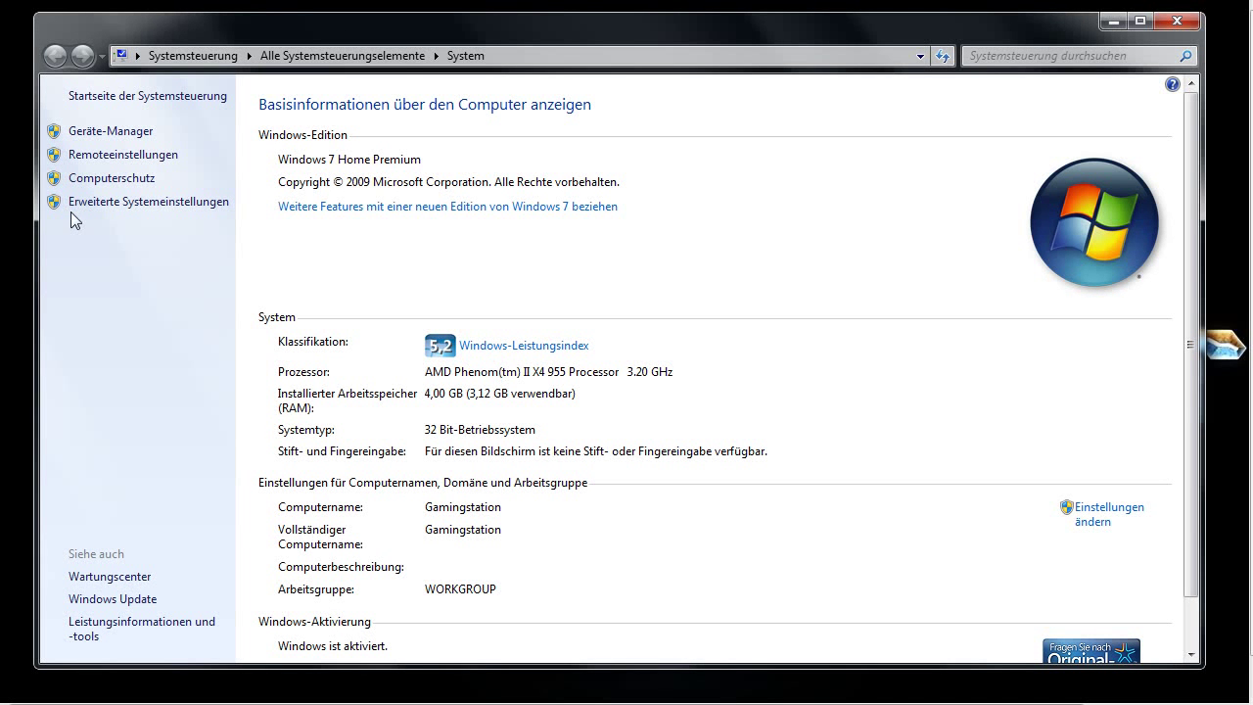
# Review the performance and virtual memory settings under Advanced system settings
pyautogui.click(145, 206)
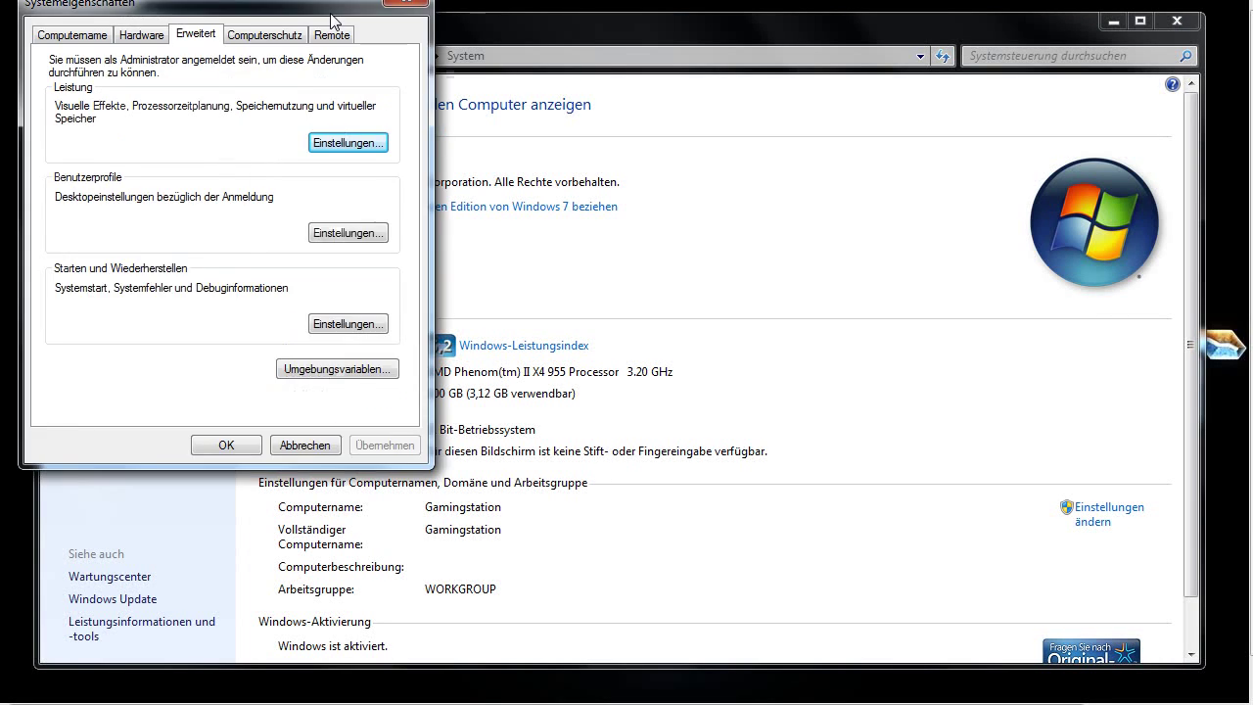
pyautogui.moveTo(333, 19); pyautogui.dragTo(599, 113)
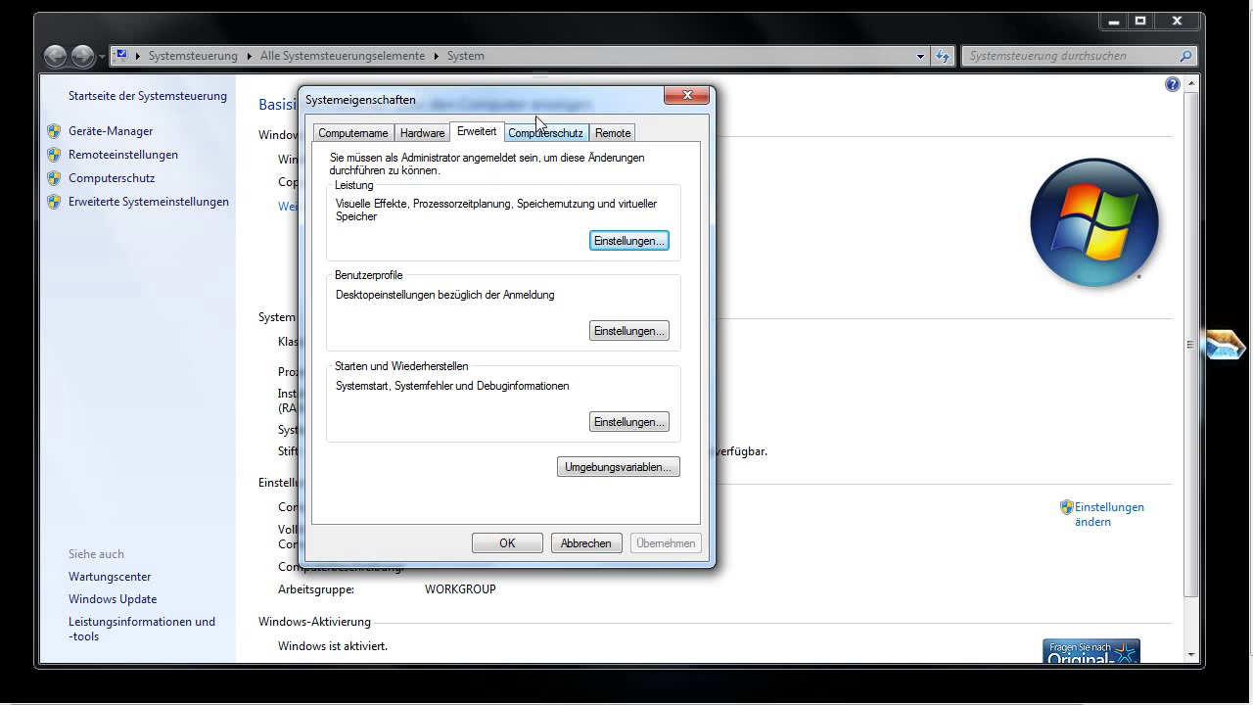
pyautogui.click(638, 249)
pyautogui.moveTo(492, 183); pyautogui.dragTo(508, 76)
pyautogui.click(482, 105)
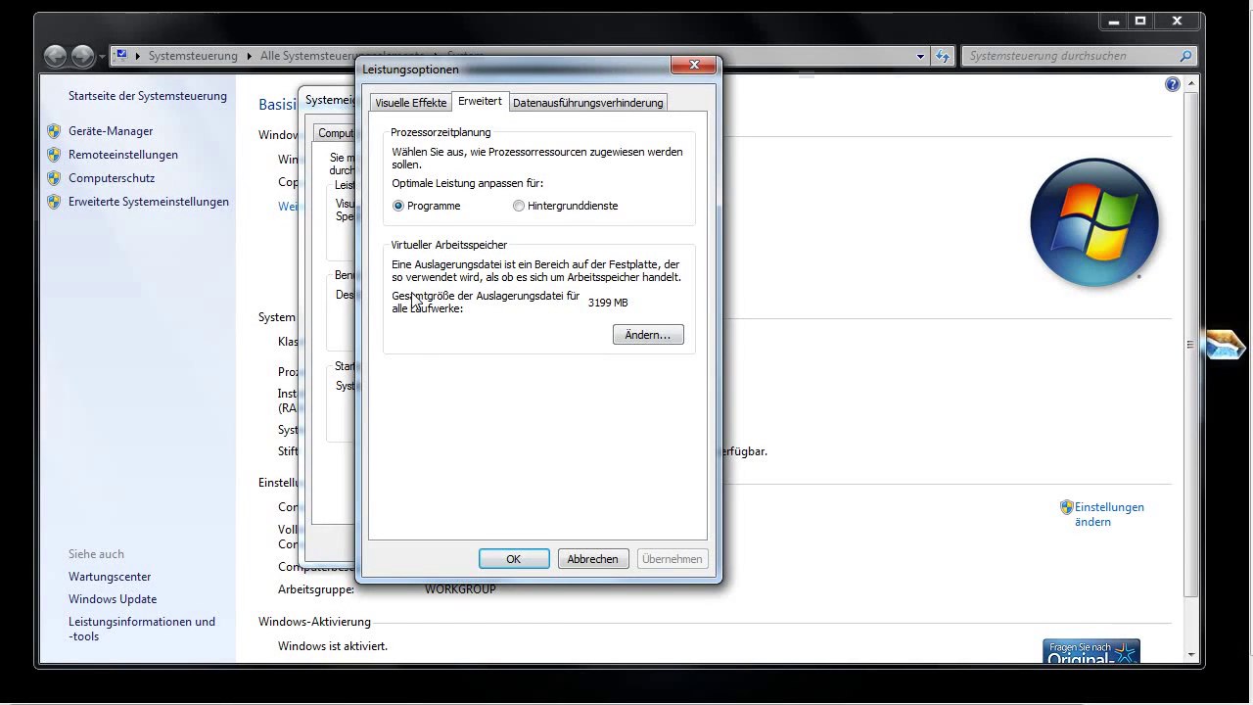
pyautogui.click(642, 338)
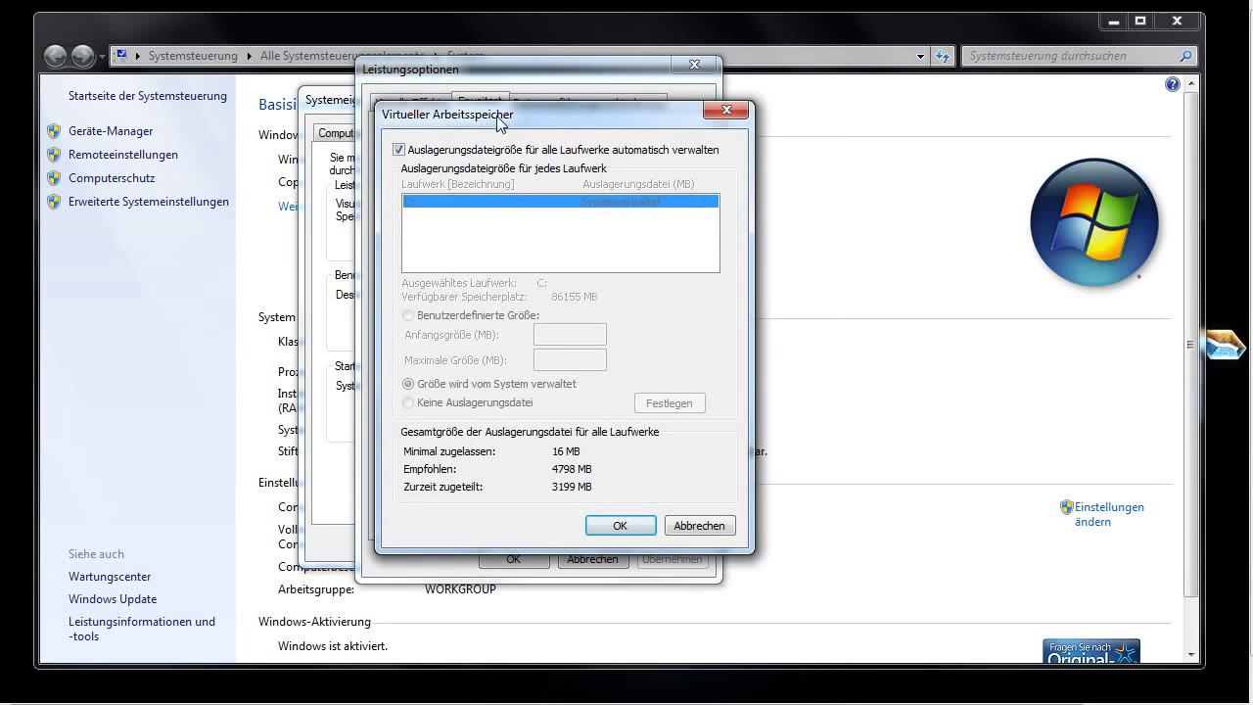
pyautogui.moveTo(497, 124); pyautogui.dragTo(663, 135)
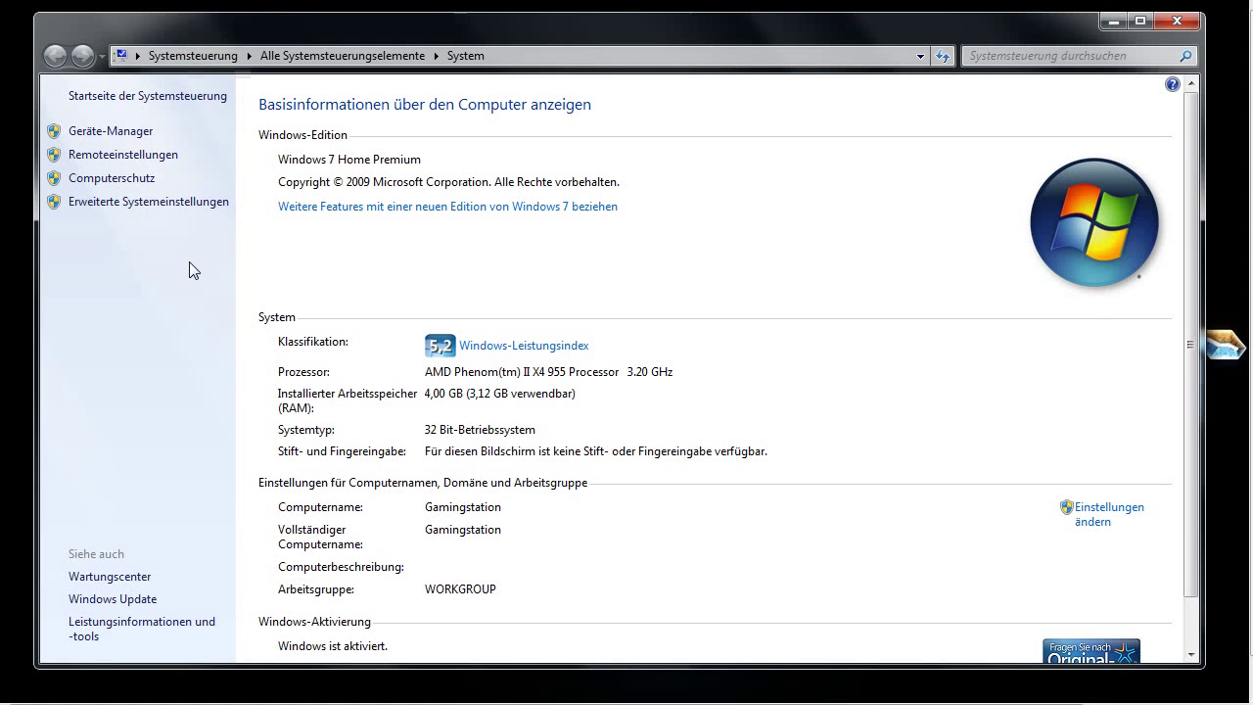
# Start a new restore point with the description 'B4 changed pool ettings'
pyautogui.click(119, 186)
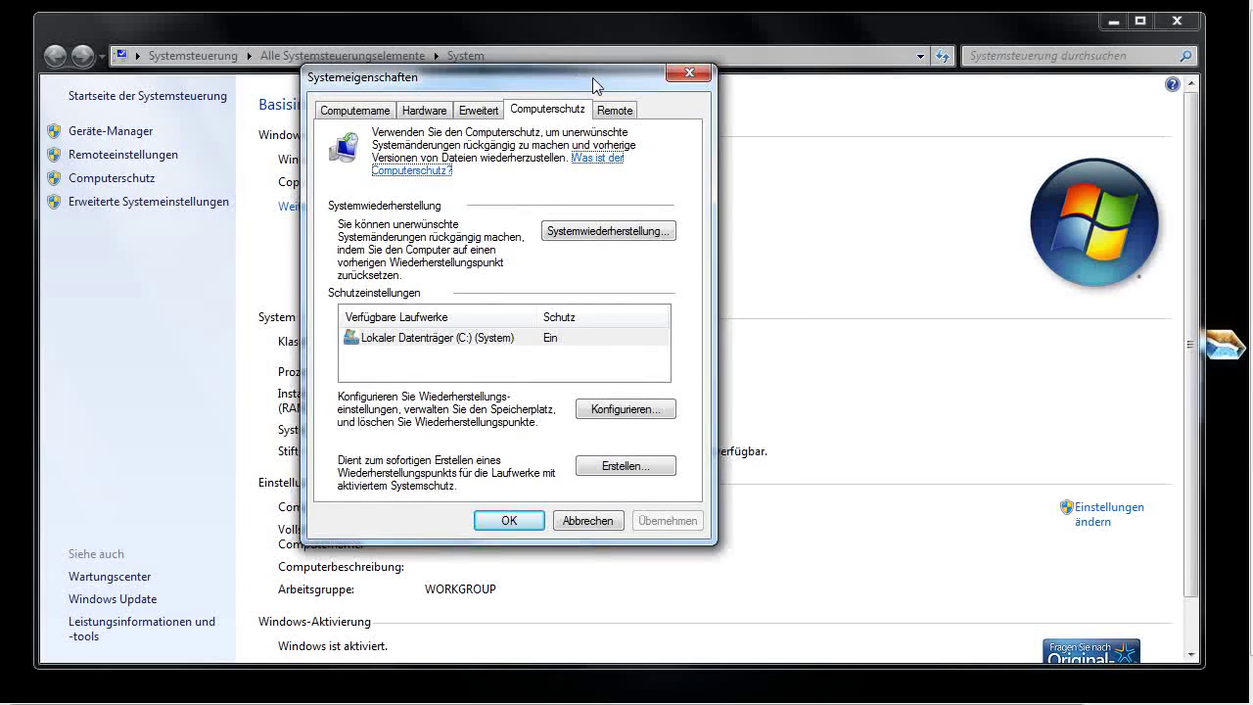
pyautogui.moveTo(593, 84); pyautogui.dragTo(652, 83)
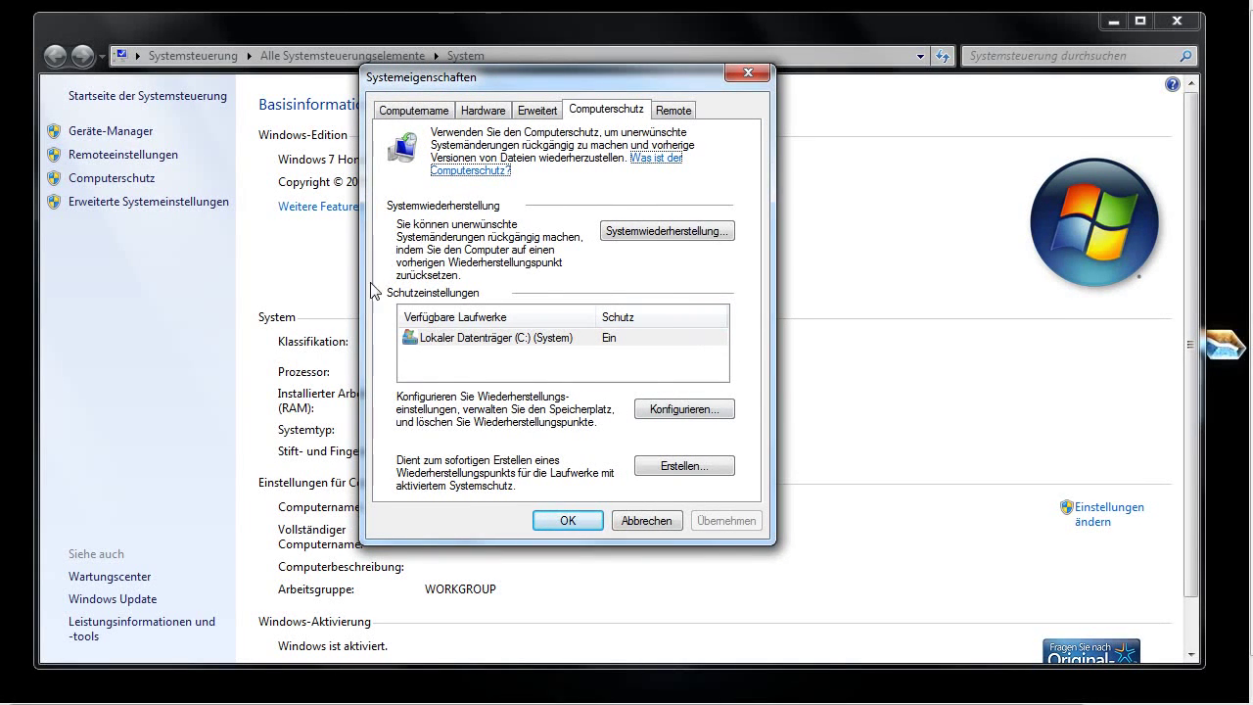
pyautogui.click(684, 467)
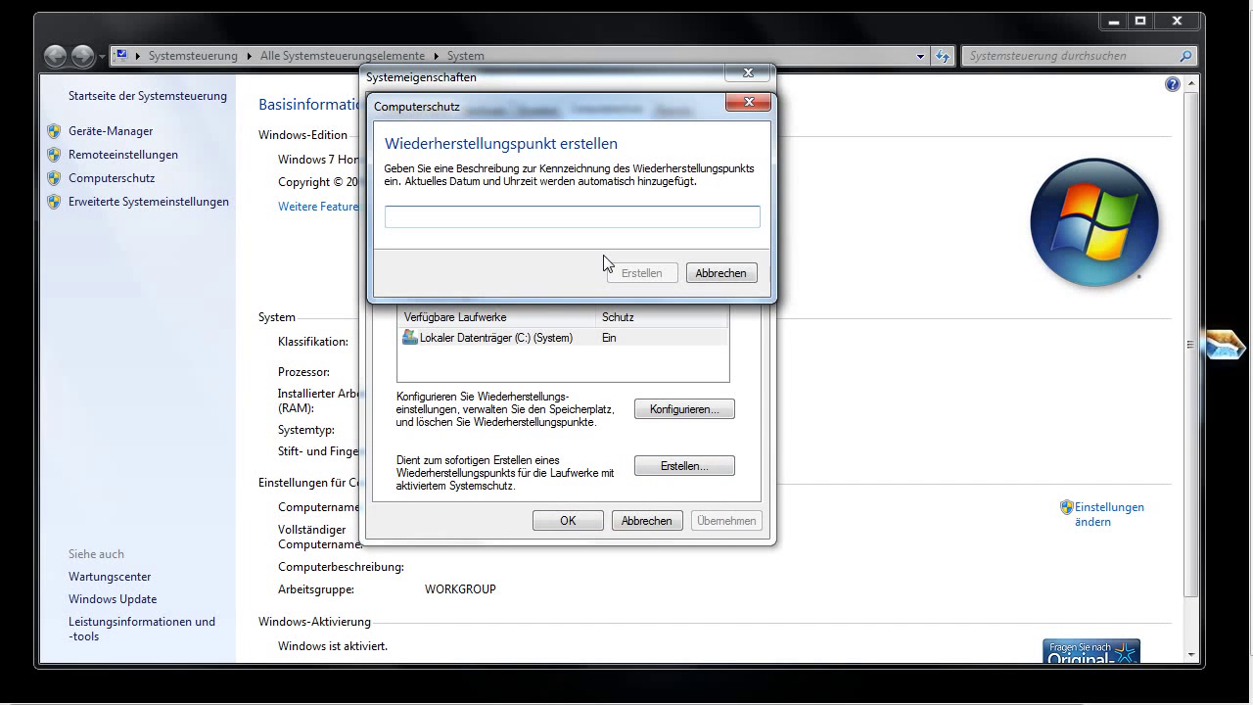
pyautogui.write('drdioche')
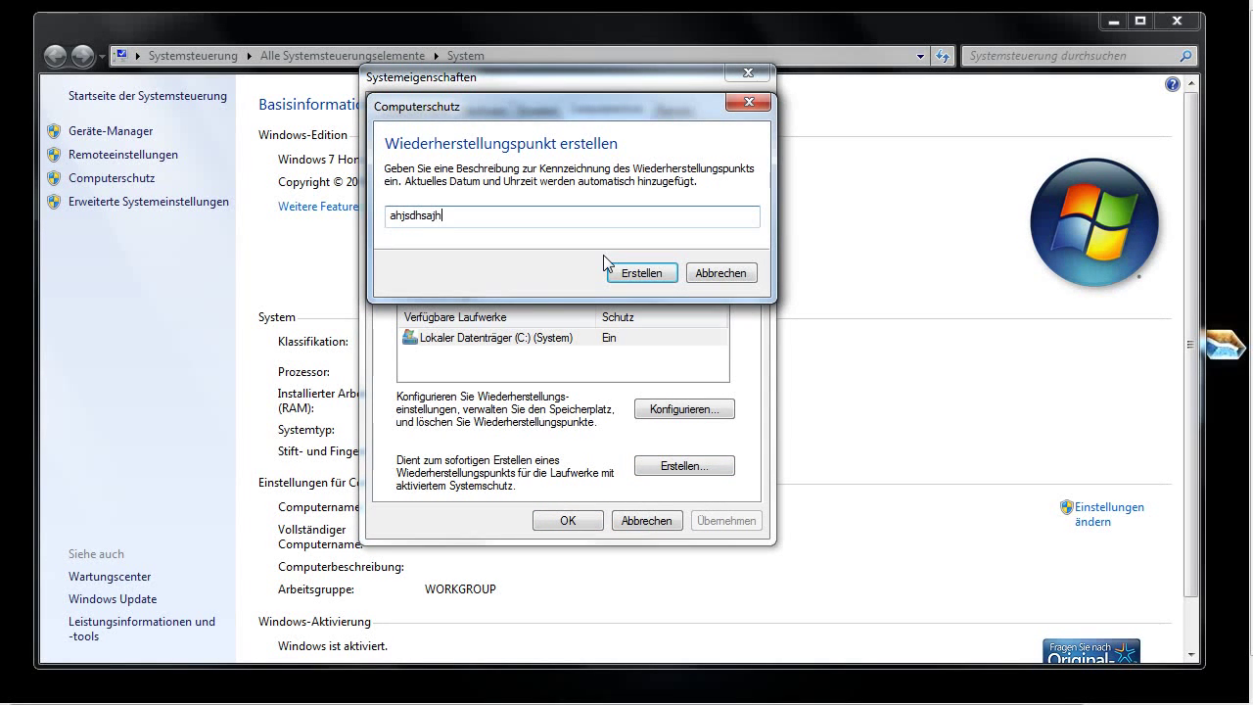
pyautogui.press('BackSpace')
pyautogui.press('BackSpace')
pyautogui.press('BackSpace')
pyautogui.press('BackSpace')
pyautogui.press('BackSpace')
pyautogui.press('BackSpace')
pyautogui.press('BackSpace')
pyautogui.press('BackSpace')
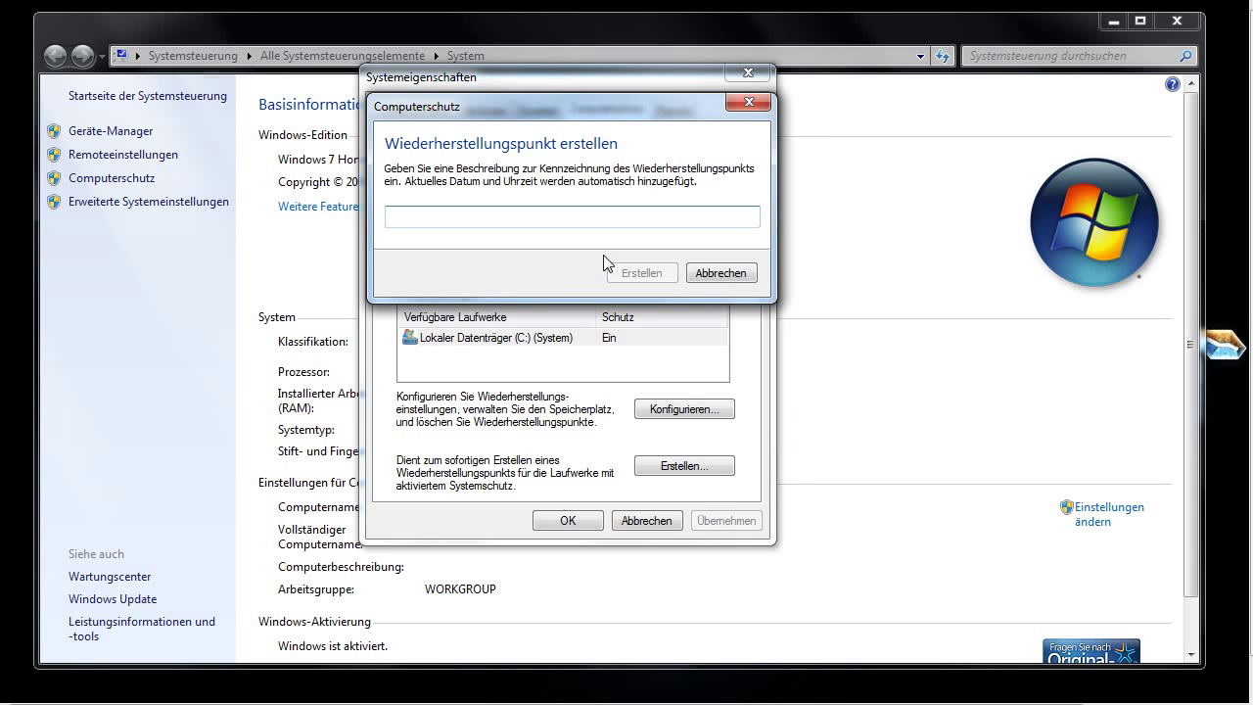
pyautogui.write('B4 changed')
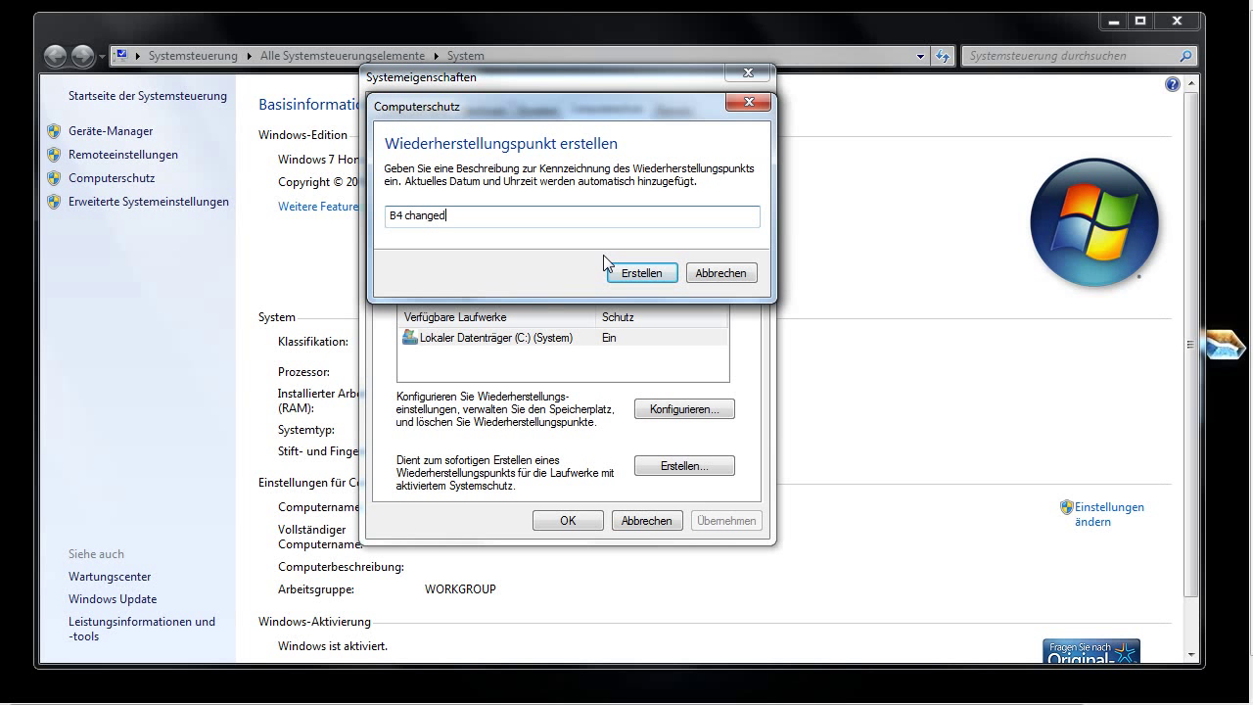
pyautogui.write(' pool ettings')
# Cancel the restore point, close System Properties, and read the MSDN Debugging Tools download page
pyautogui.hotkey('ctrl', 'a')
pyautogui.press('BackSpace')
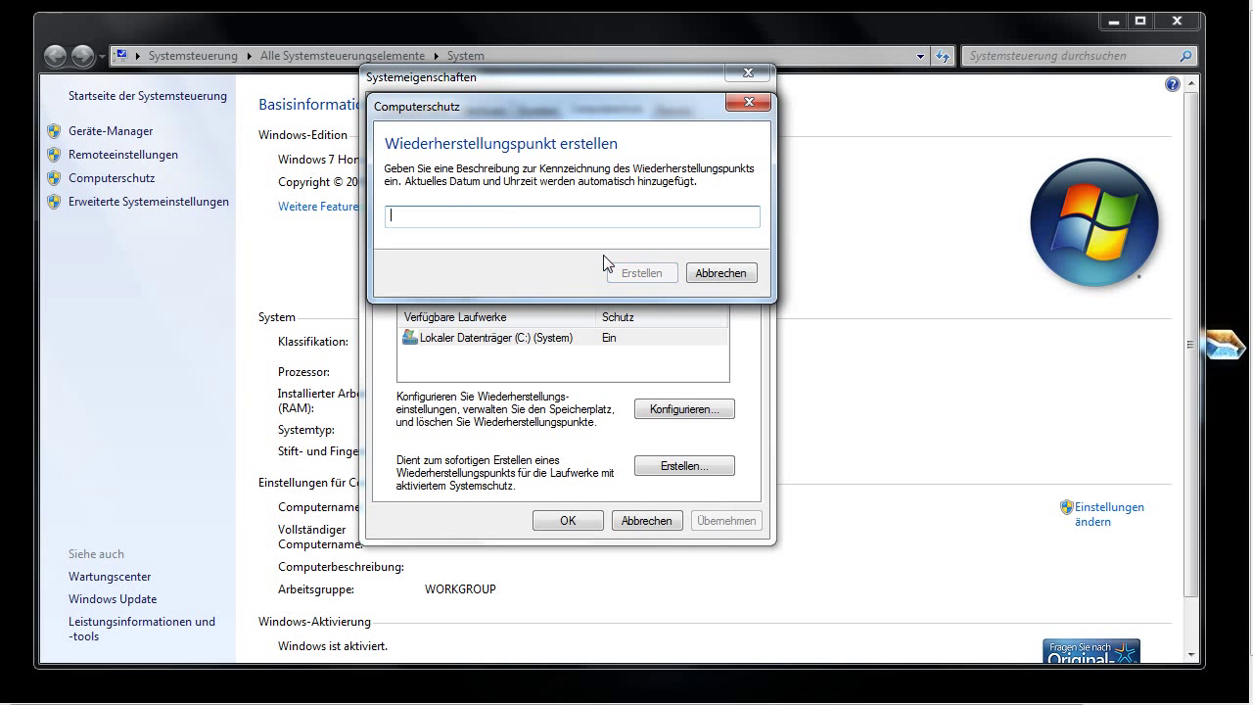
pyautogui.click(720, 272)
pyautogui.click(646, 520)
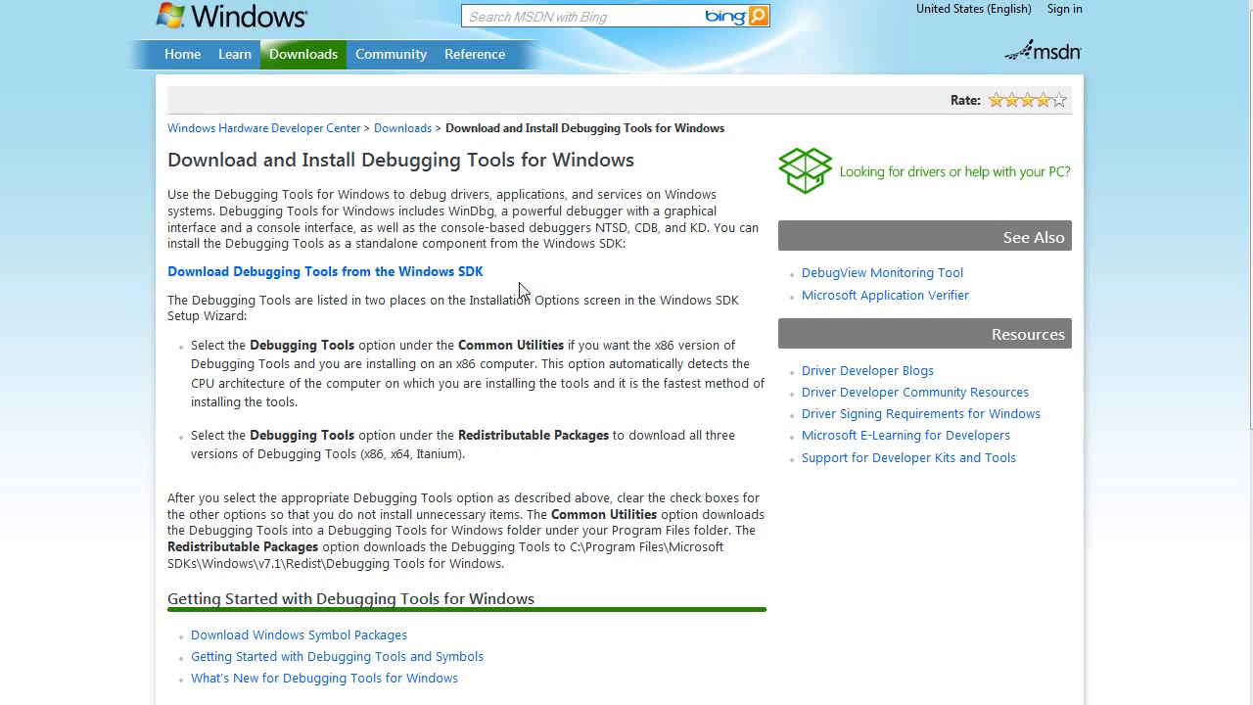
pyautogui.moveTo(519, 289); pyautogui.dragTo(163, 274)
pyautogui.click(516, 282)
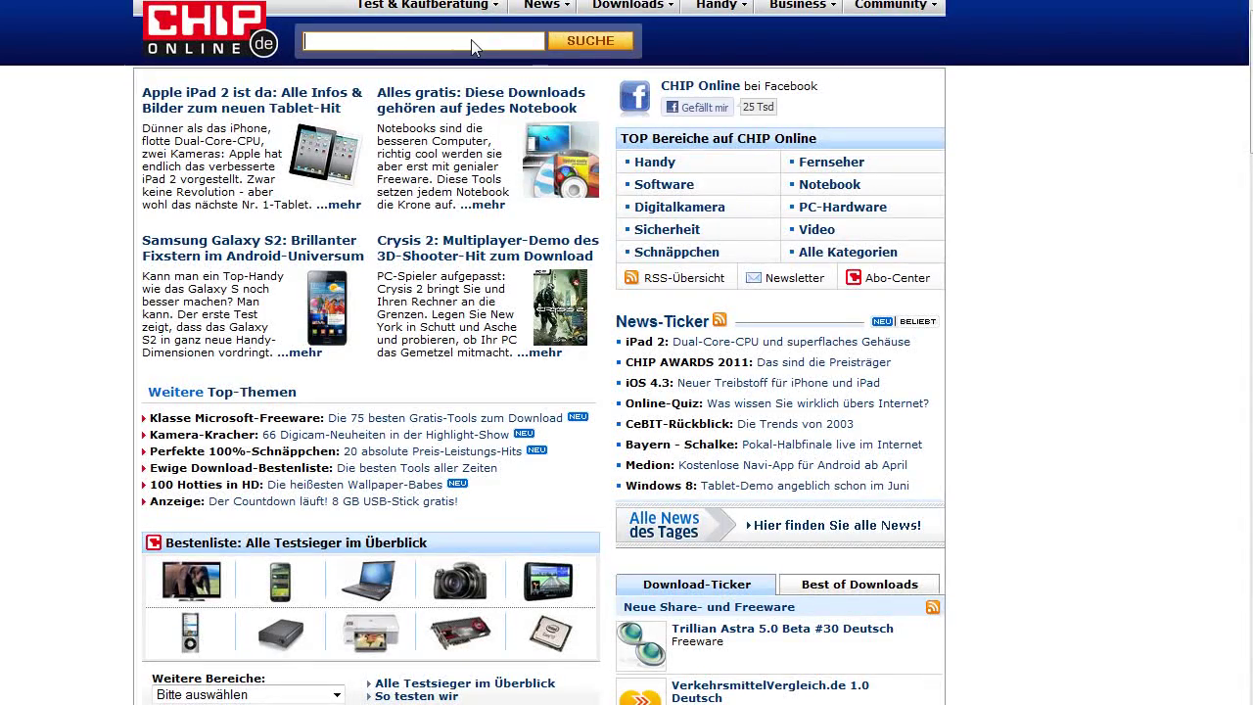
# Search CHIP Online for 'process explorer' and inspect the Process Explorer 14.01 Englisch result
pyautogui.click(474, 43)
pyautogui.write('process explorer')
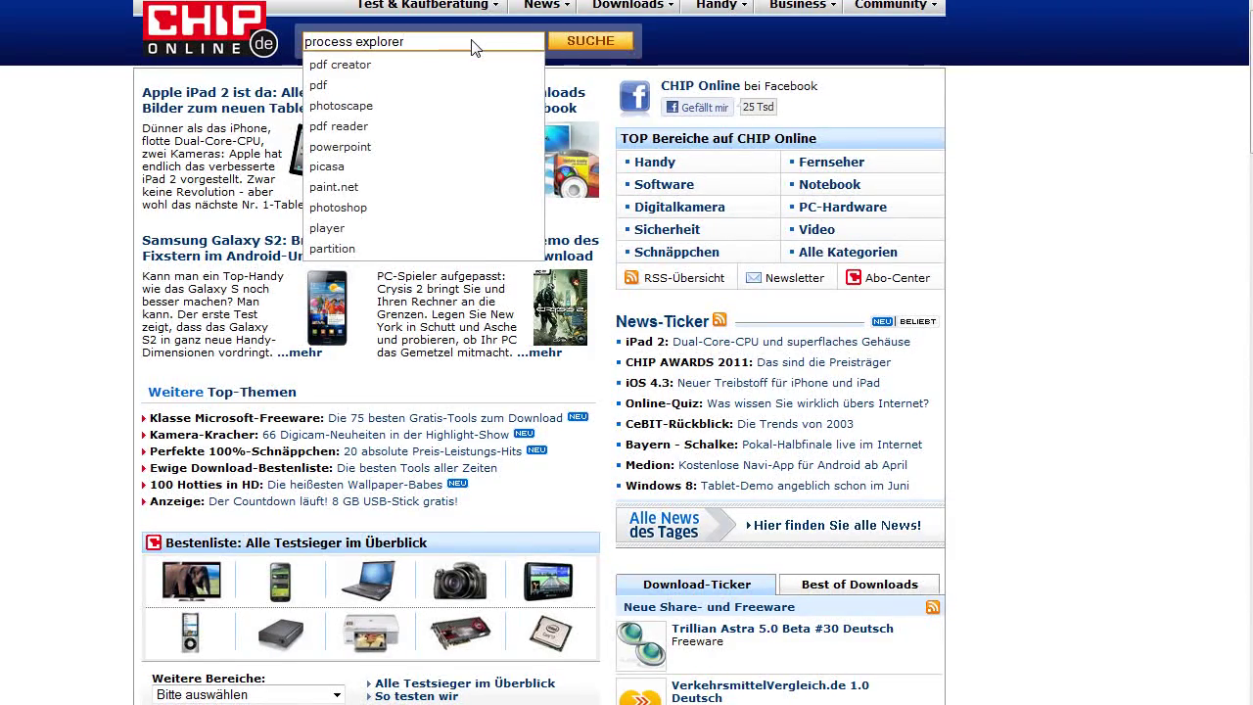
pyautogui.press('Return')
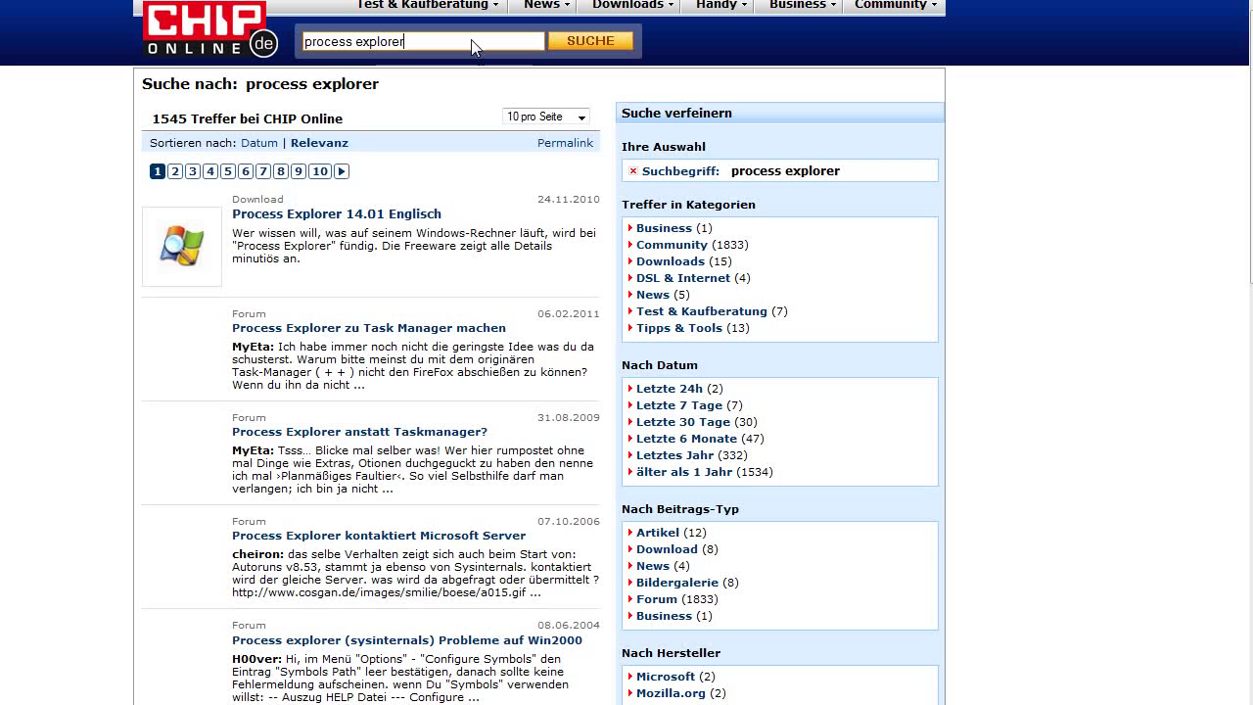
pyautogui.moveTo(472, 213); pyautogui.dragTo(247, 214)
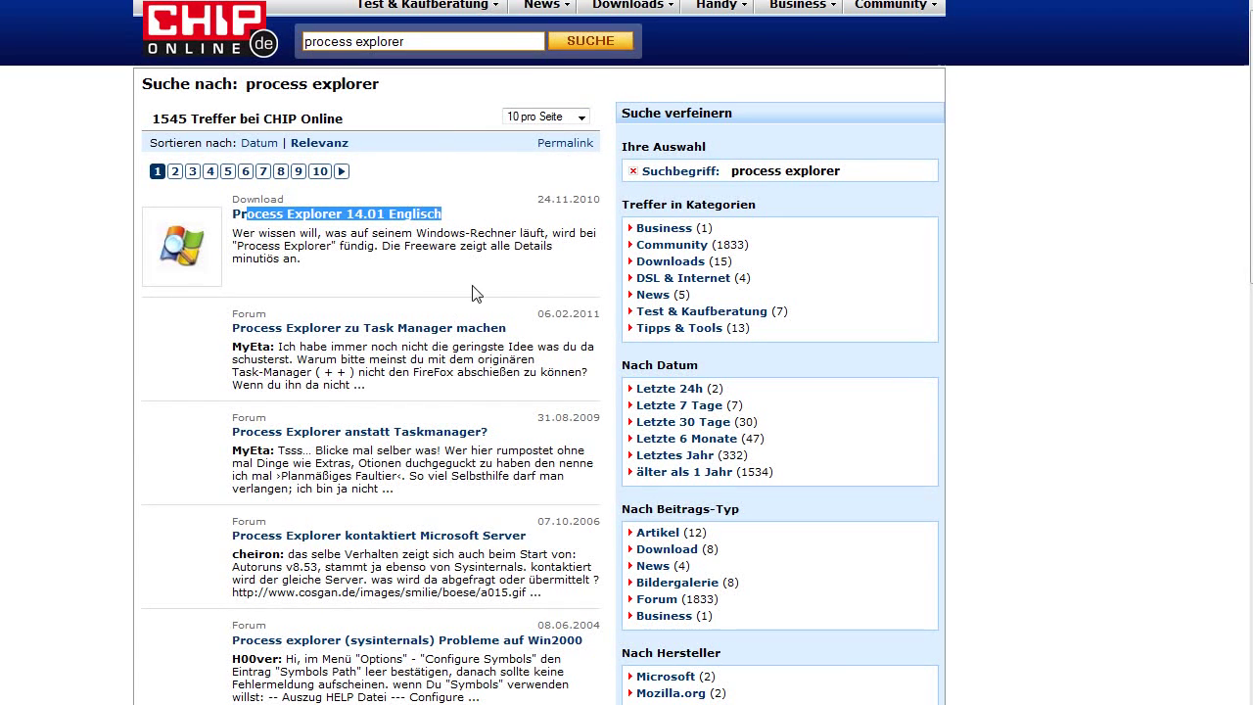
pyautogui.click(470, 223)
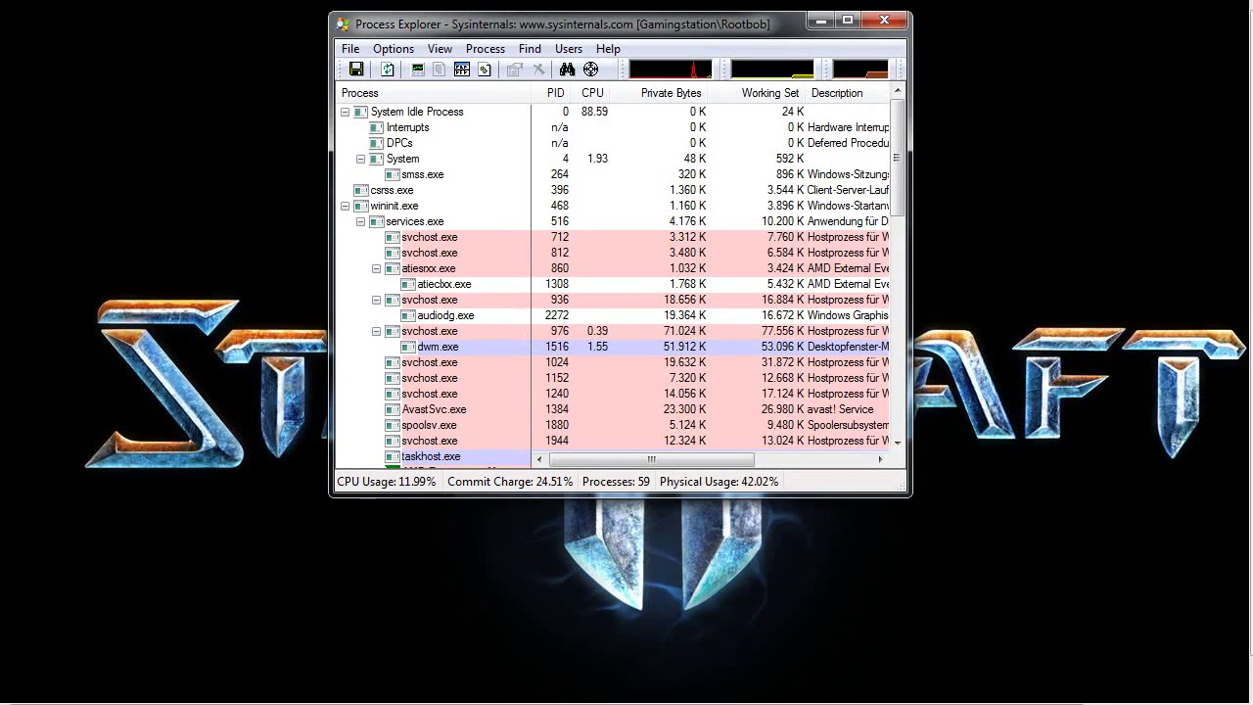
# In Configure Symbols, paste the Debugging Tools DbgHelp.dll path and the Microsoft srv* symbol server path
pyautogui.scroll(-1, 617, 274)
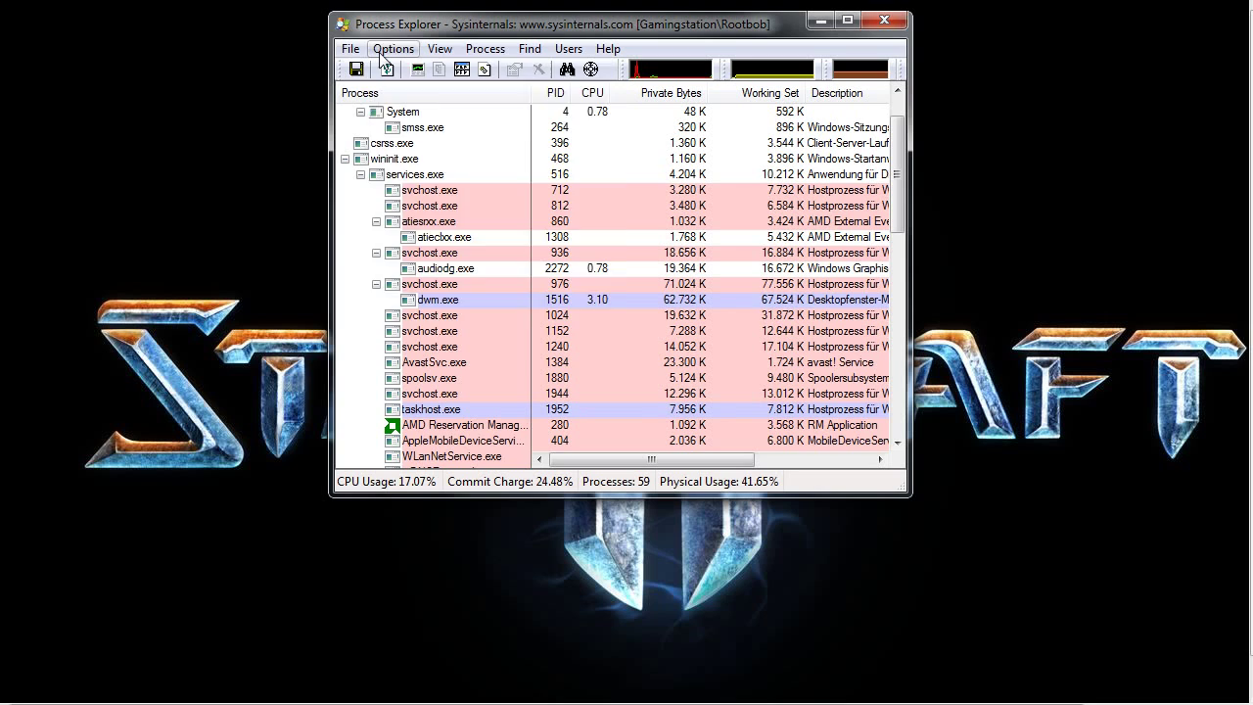
pyautogui.click(381, 54)
pyautogui.click(493, 237)
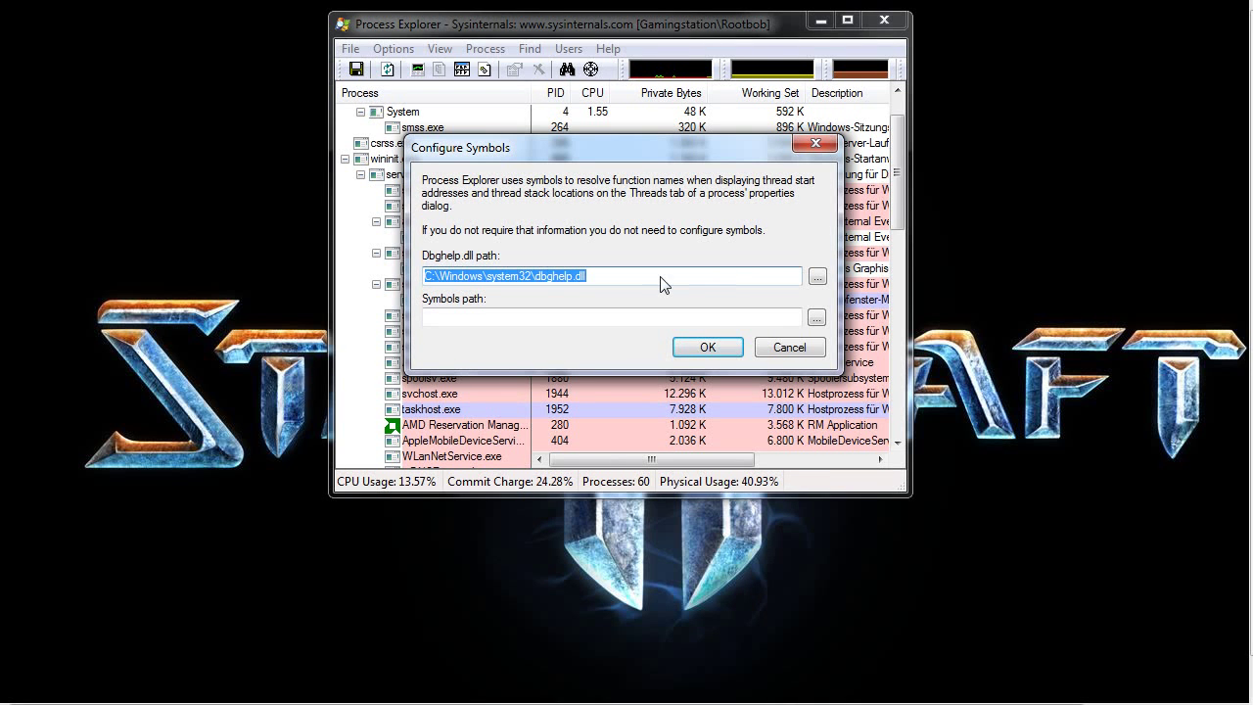
pyautogui.write('C:\\Programme\\Debugging Tools for Windows\\DbgHelp.dll')
pyautogui.moveTo(725, 283); pyautogui.dragTo(419, 286)
pyautogui.click(742, 286)
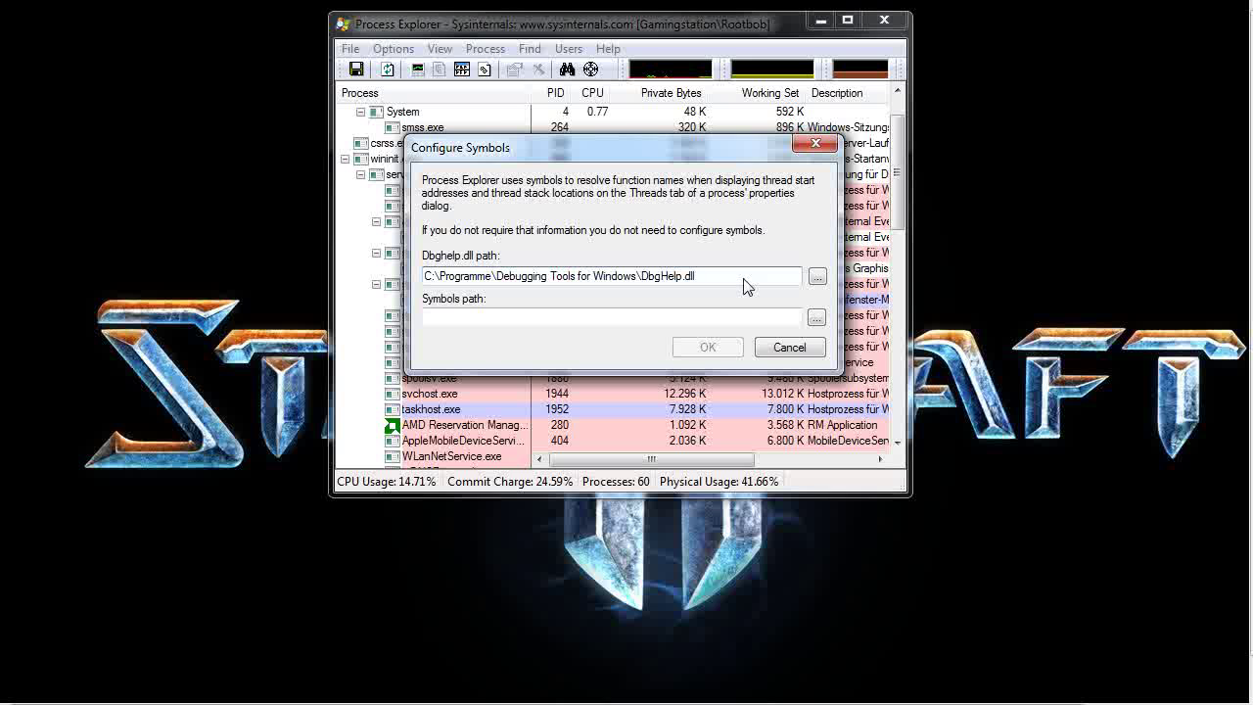
pyautogui.press('Tab')
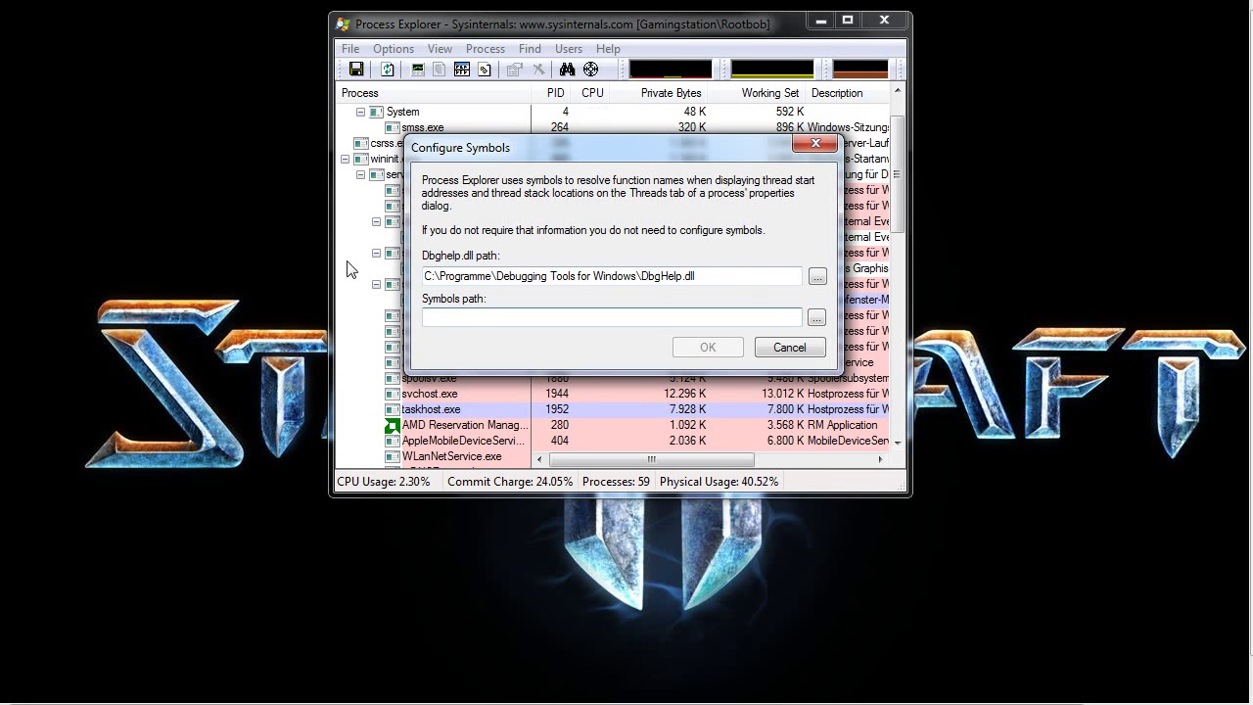
pyautogui.write('srv*c:\\symbols*http://msdl.microsoft.com/download/symbols')
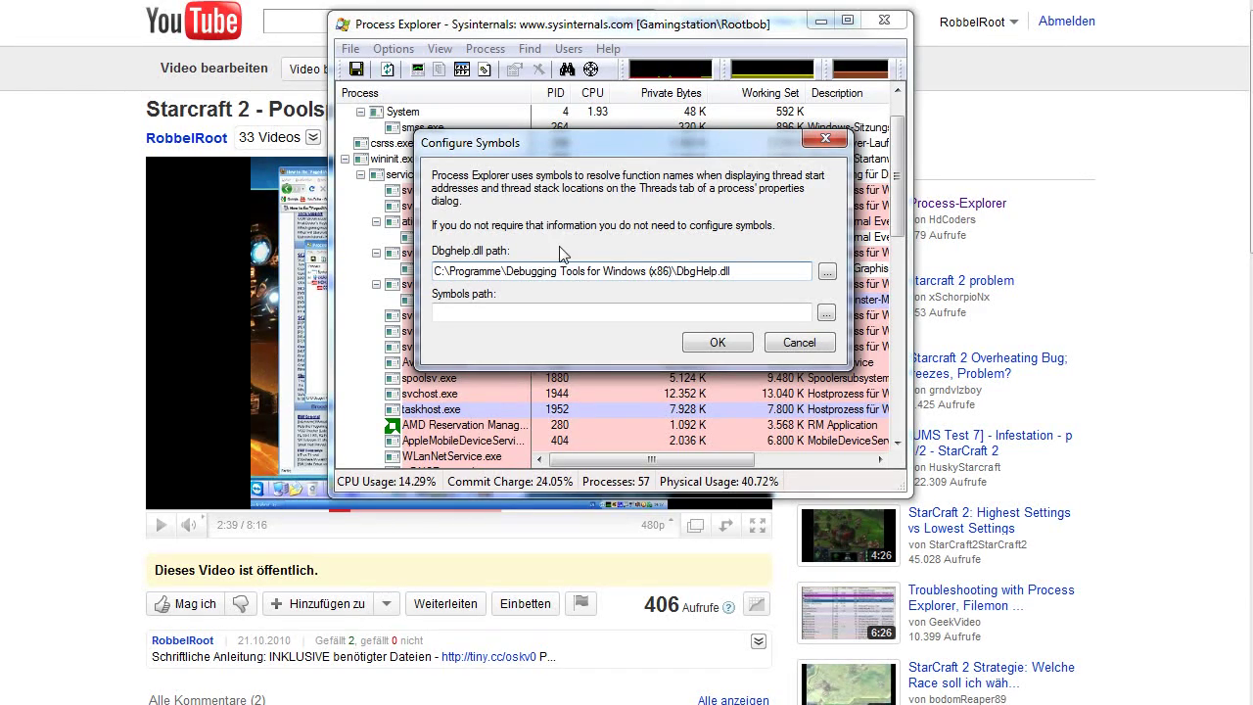
# Accept the symbol settings and dismiss the DbgHelp.dll symbol-server version warning
pyautogui.moveTo(648, 272); pyautogui.dragTo(682, 279)
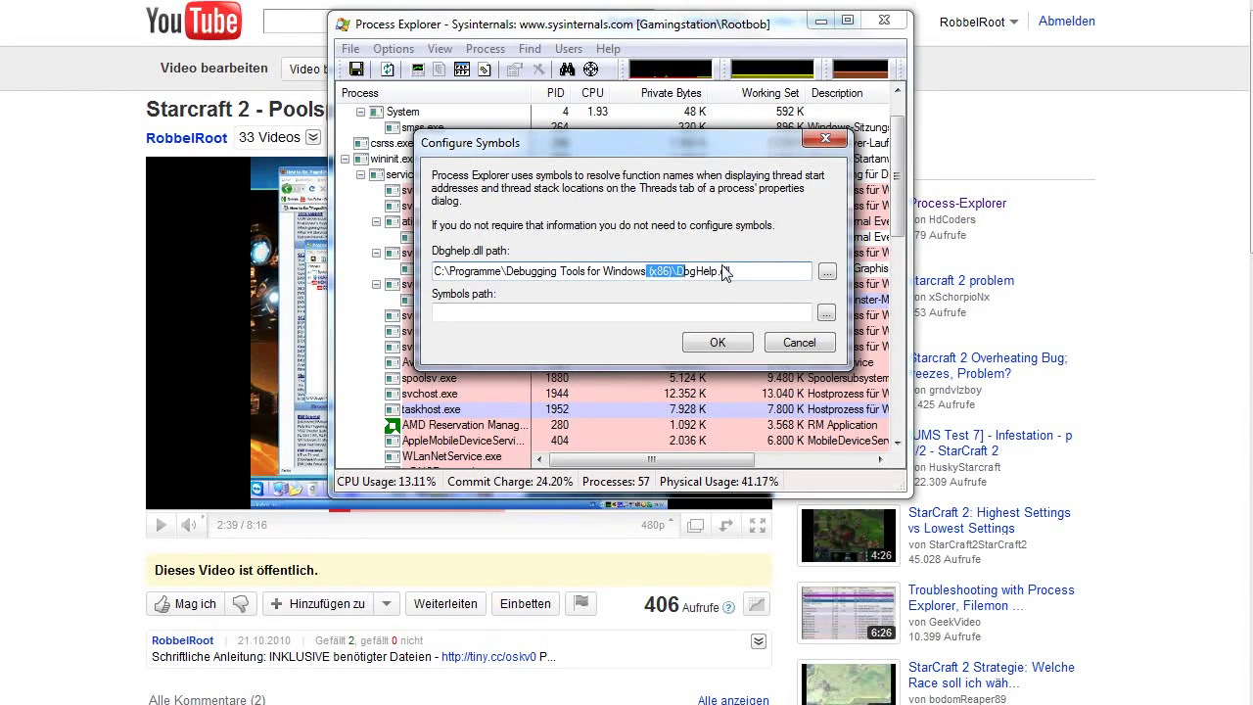
pyautogui.click(711, 272)
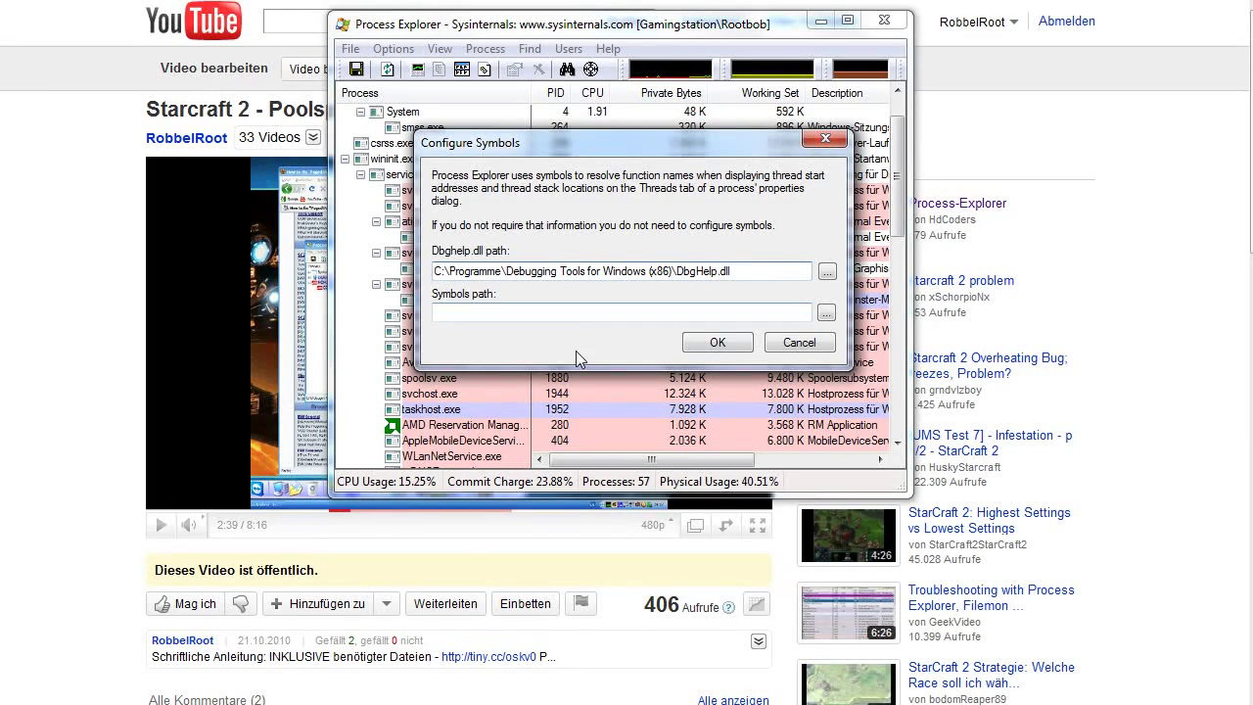
pyautogui.click(717, 342)
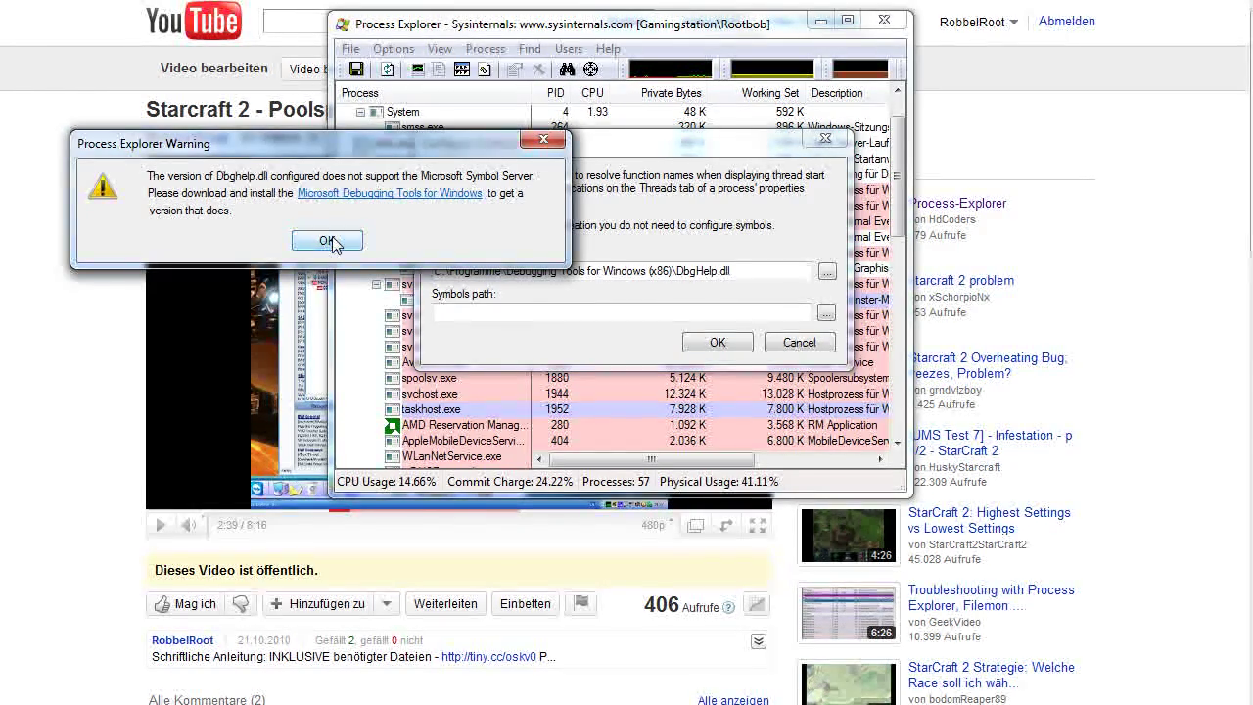
pyautogui.click(321, 240)
# Reopen Configure Symbols and confirm it again with the existing DbgHelp.dll path
pyautogui.click(392, 49)
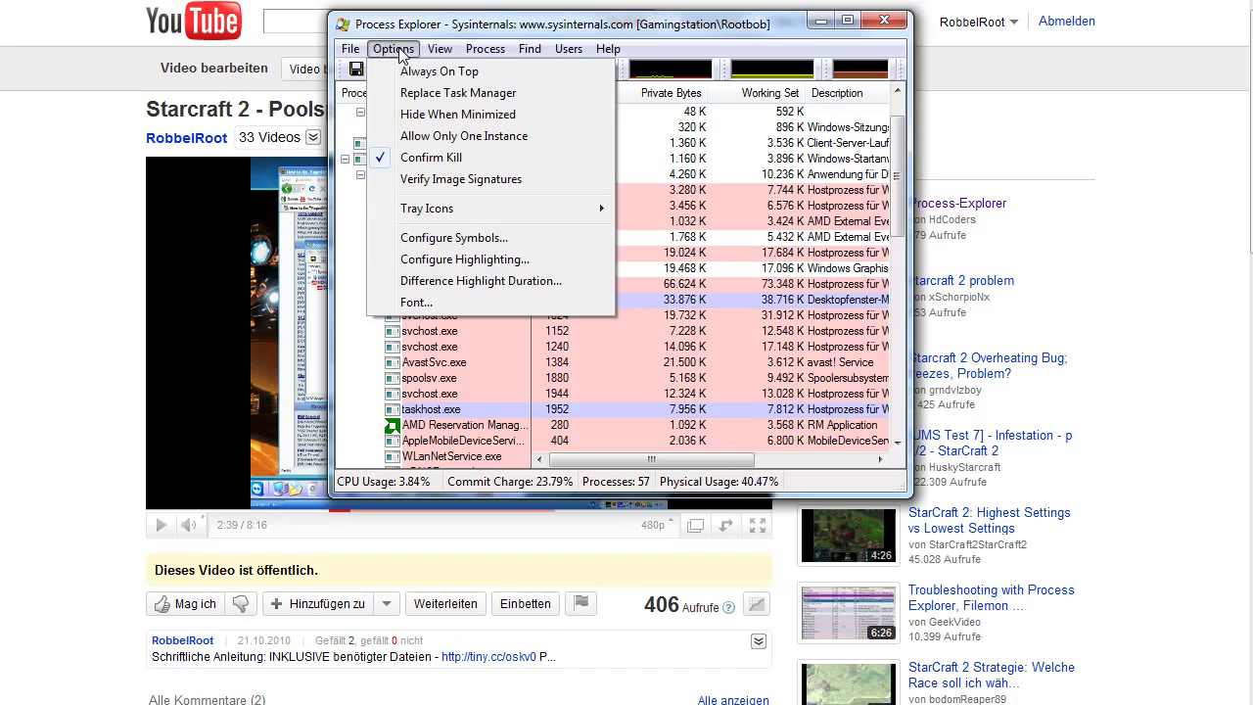
pyautogui.click(468, 242)
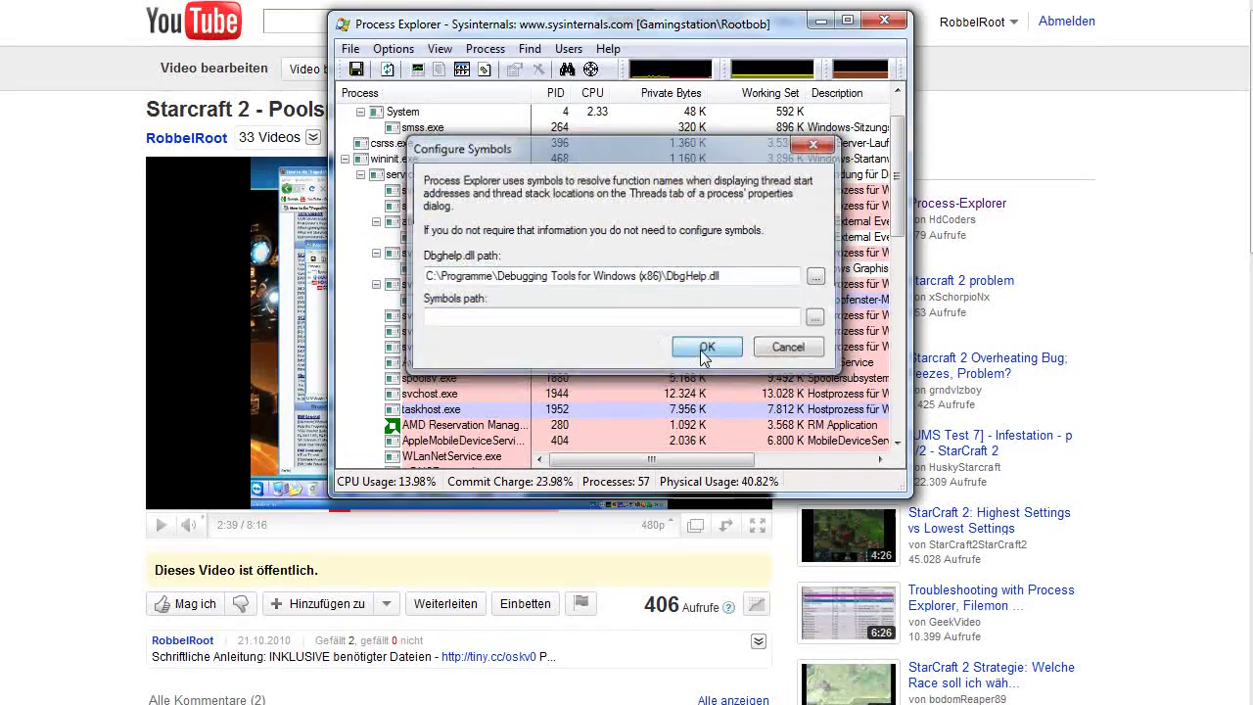
pyautogui.click(707, 346)
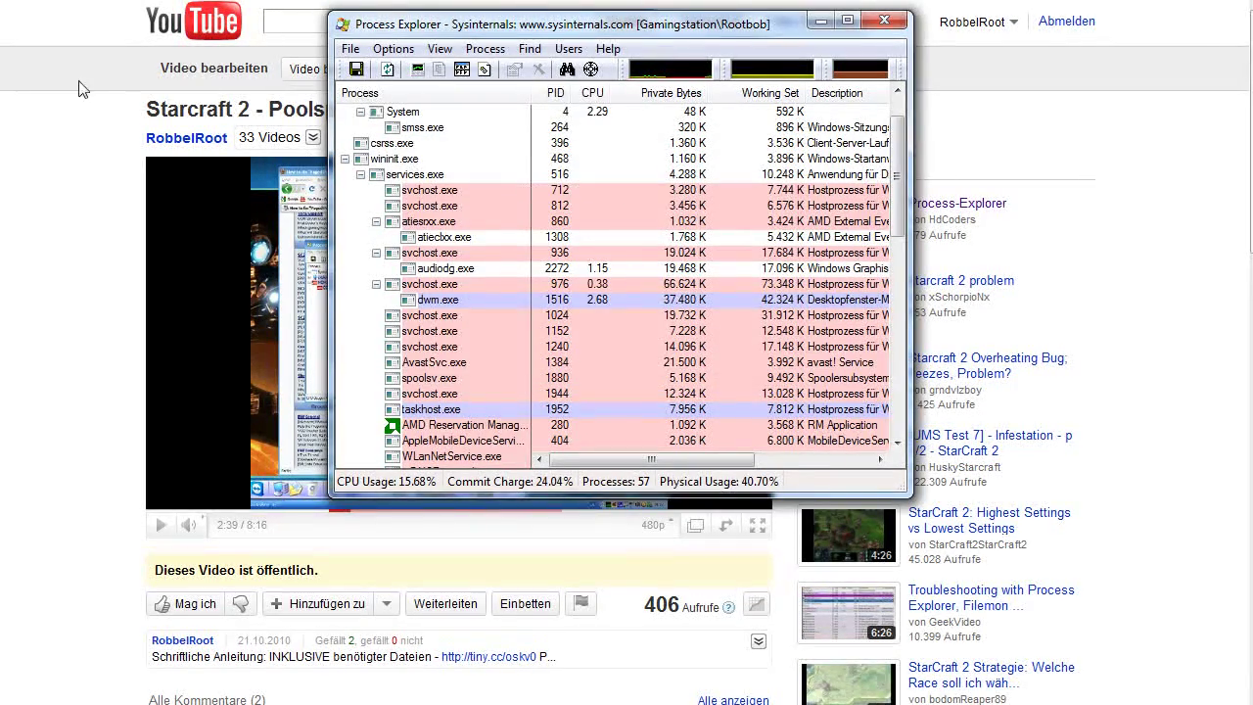
pyautogui.click(262, 57)
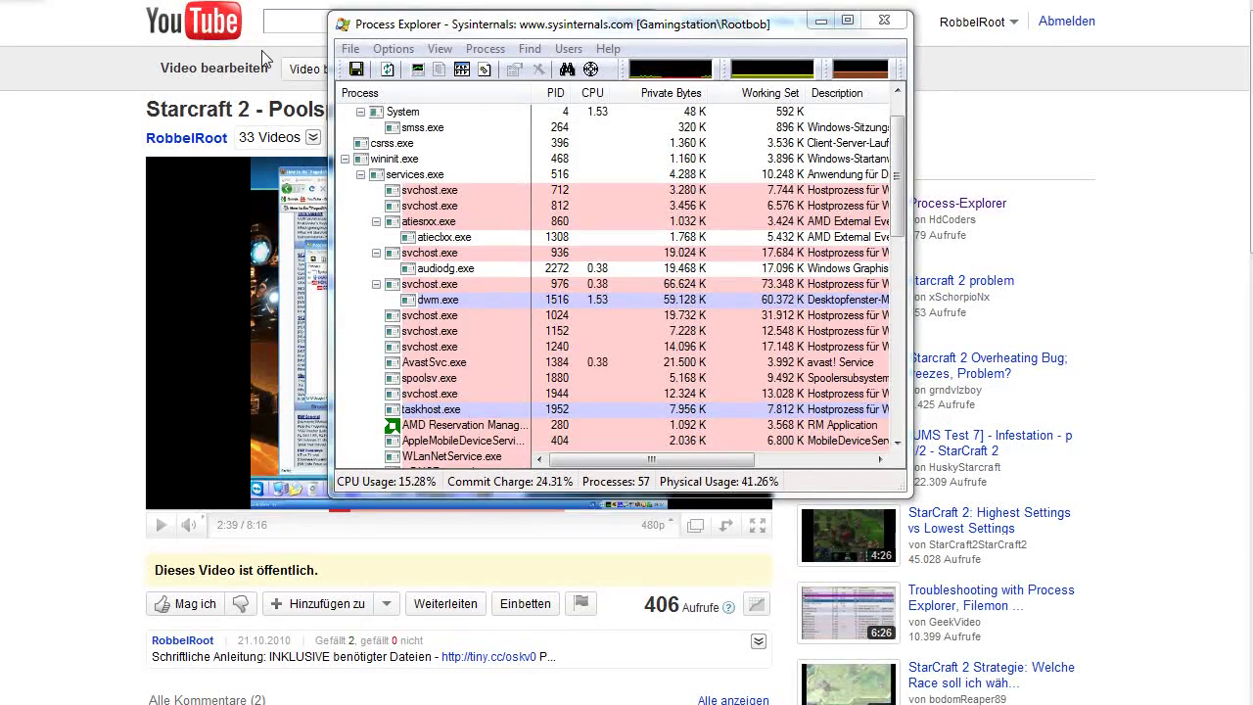
pyautogui.click(439, 50)
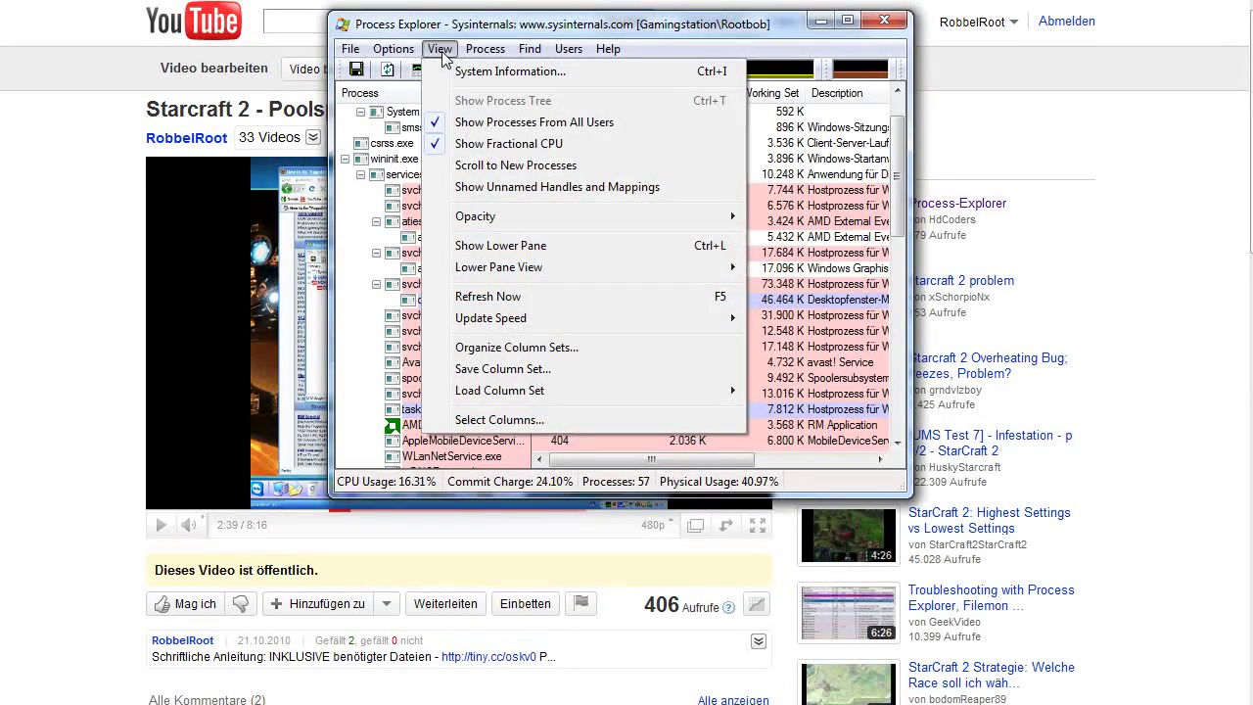
# Open View > System Information in Process Explorer
pyautogui.click(466, 73)
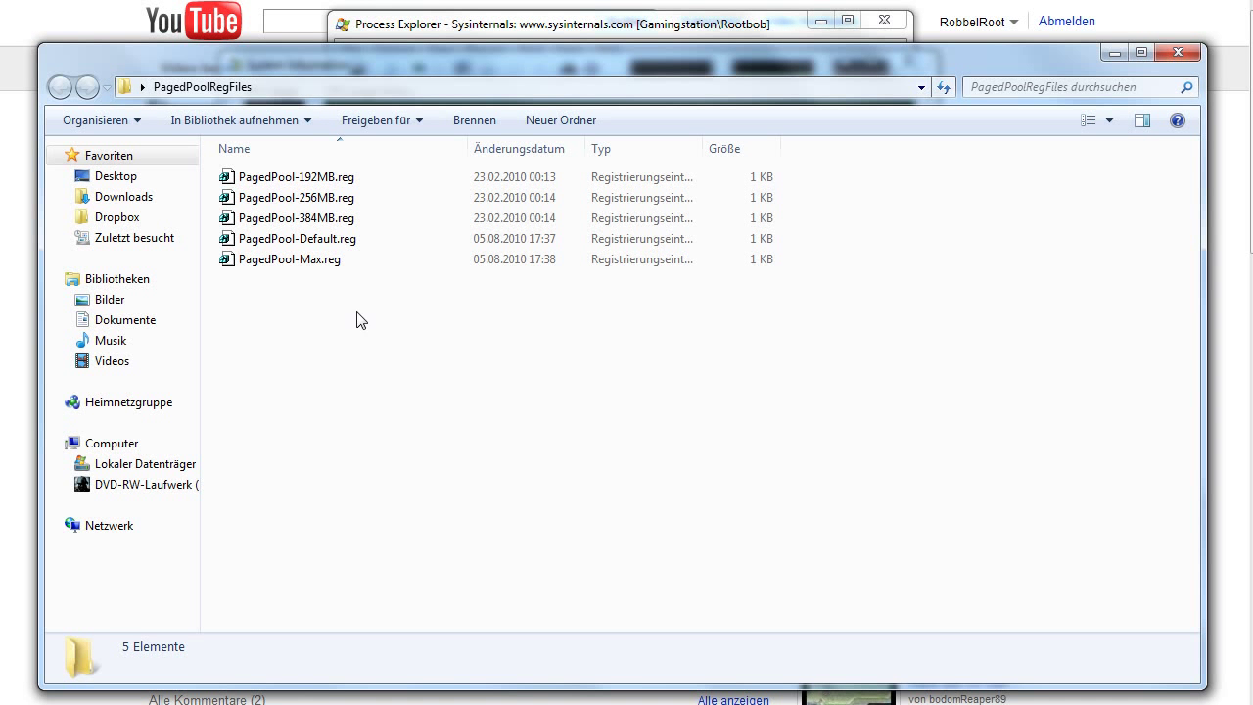
# Merge PagedPool-384MB.reg into the registry and acknowledge the success message
pyautogui.click(356, 223)
pyautogui.doubleClick(356, 223)
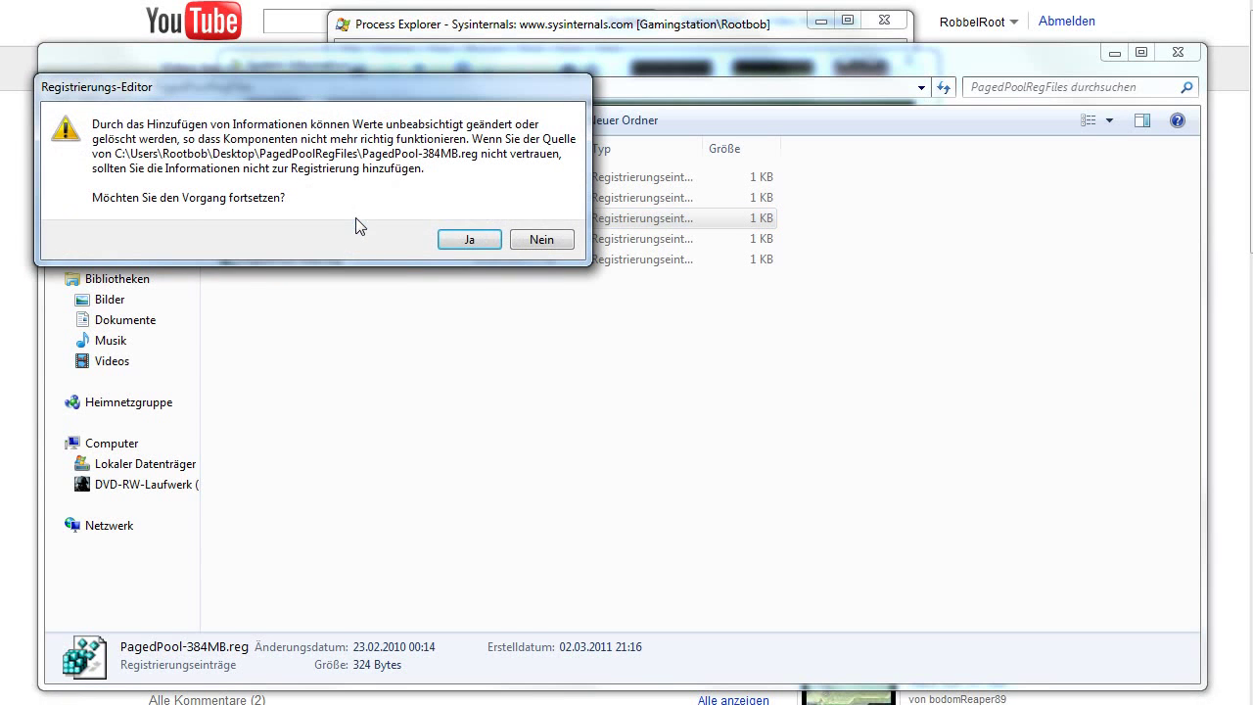
pyautogui.click(462, 239)
pyautogui.click(540, 227)
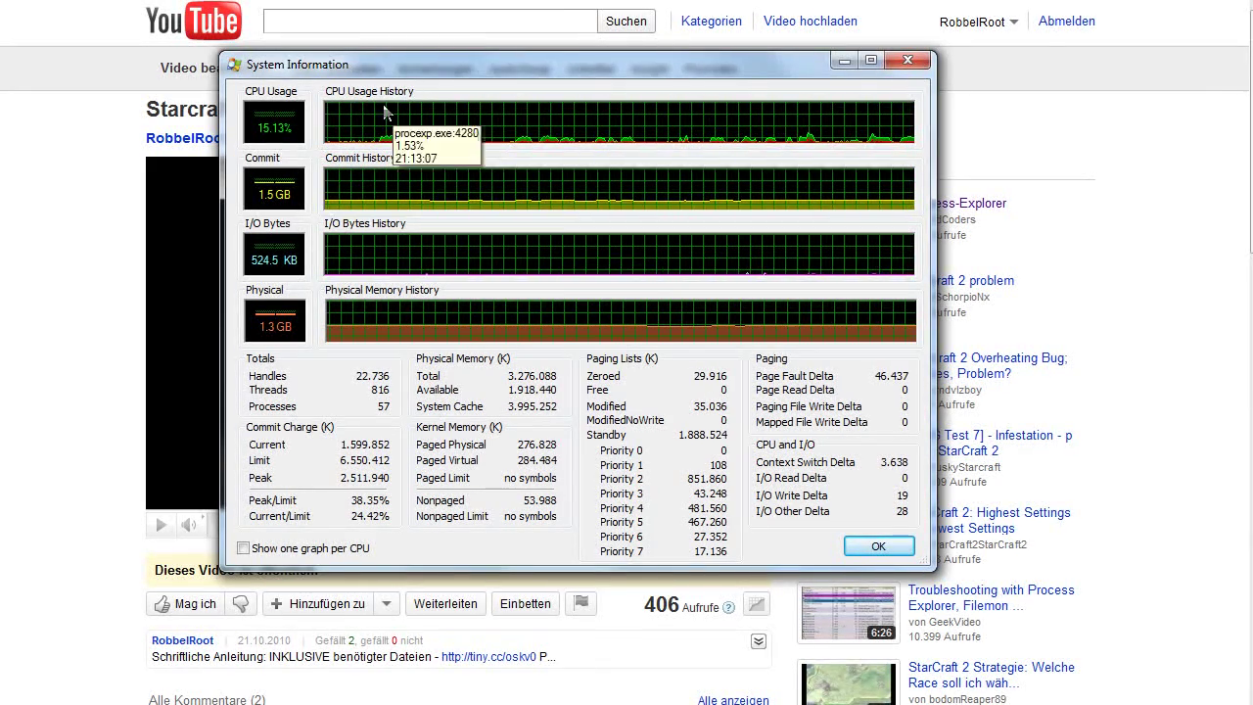
# Nudge the System Information window, then switch back to the PagedPoolRegFiles folder
pyautogui.moveTo(538, 73); pyautogui.dragTo(530, 66)
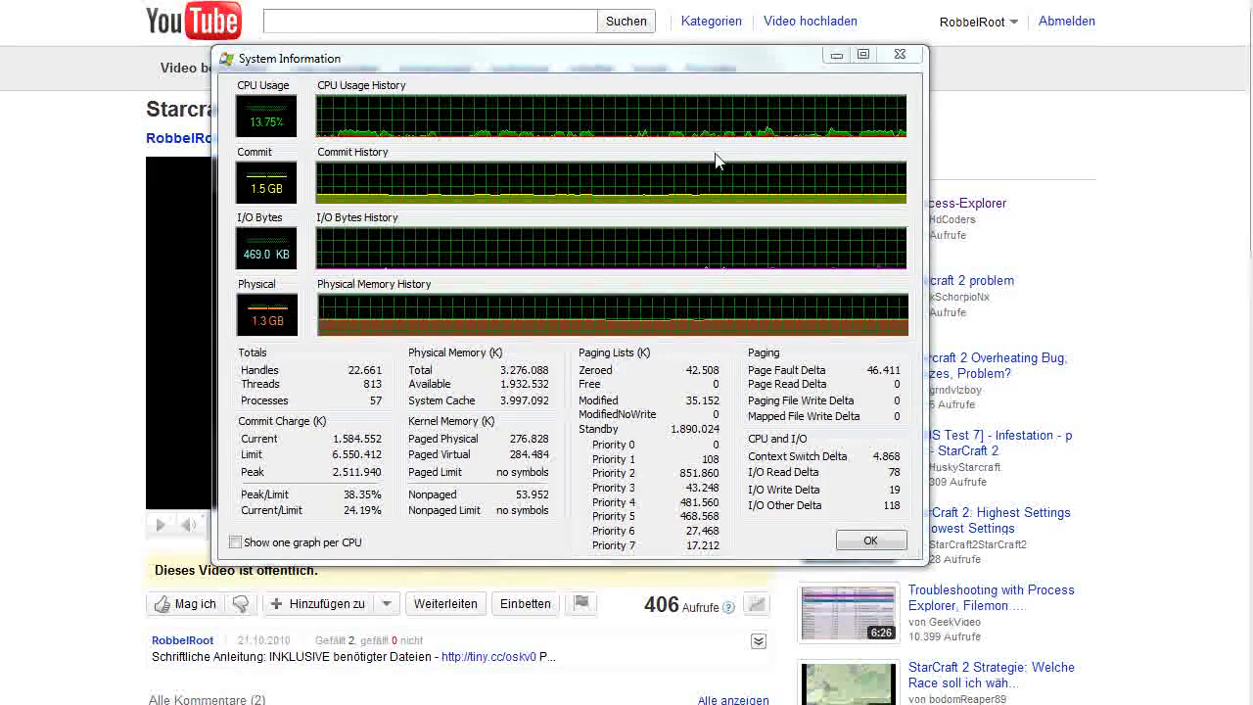
pyautogui.hotkey('alt', 'Tab')
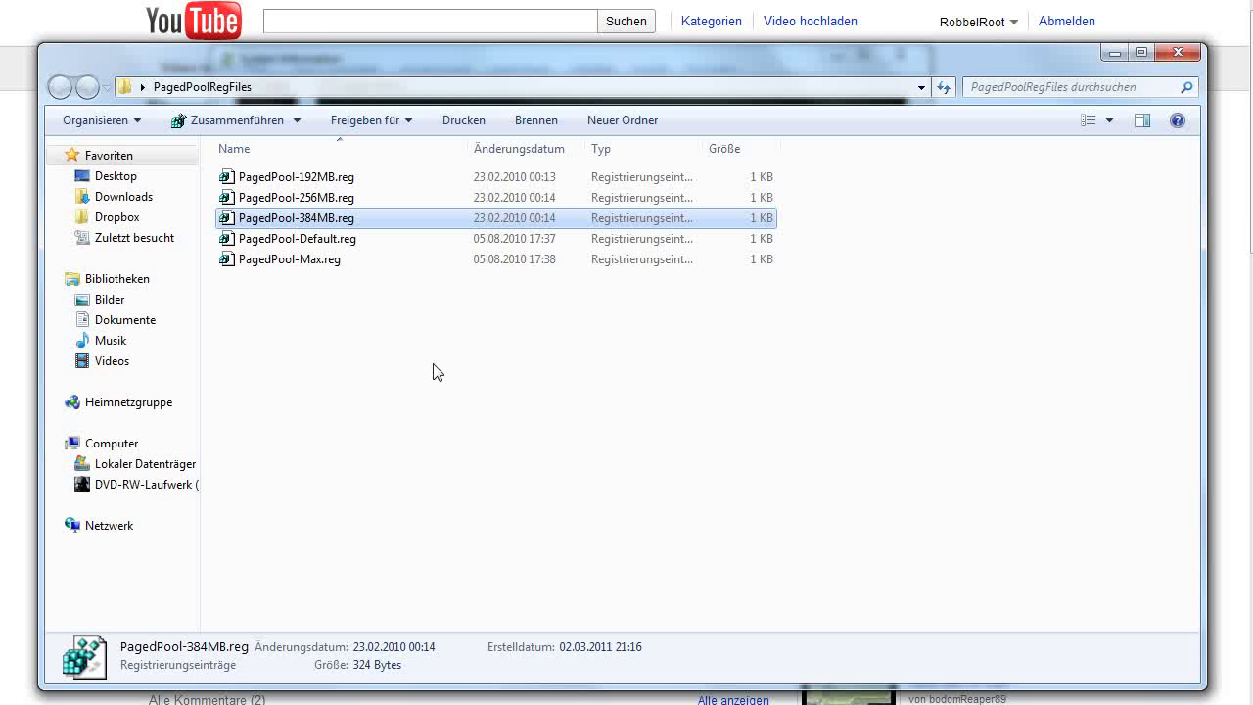
# Merge PagedPool-256MB.reg into the registry and acknowledge the success message
pyautogui.click(352, 200)
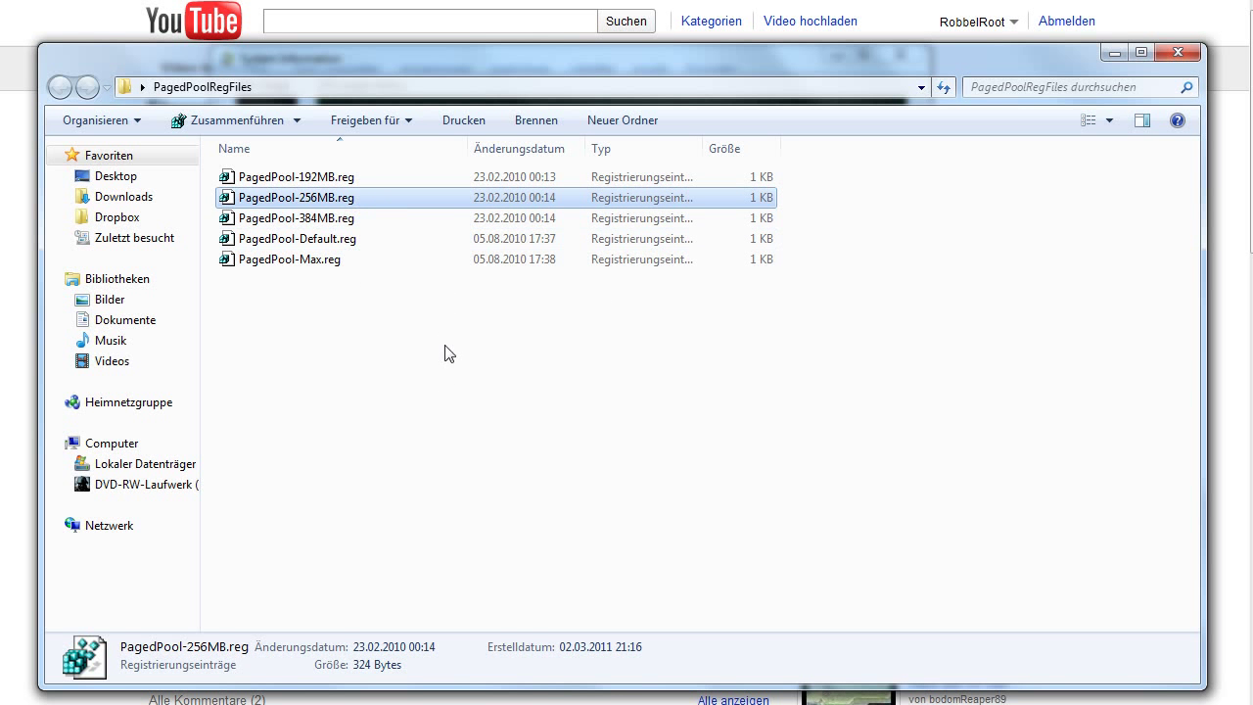
pyautogui.click(328, 185)
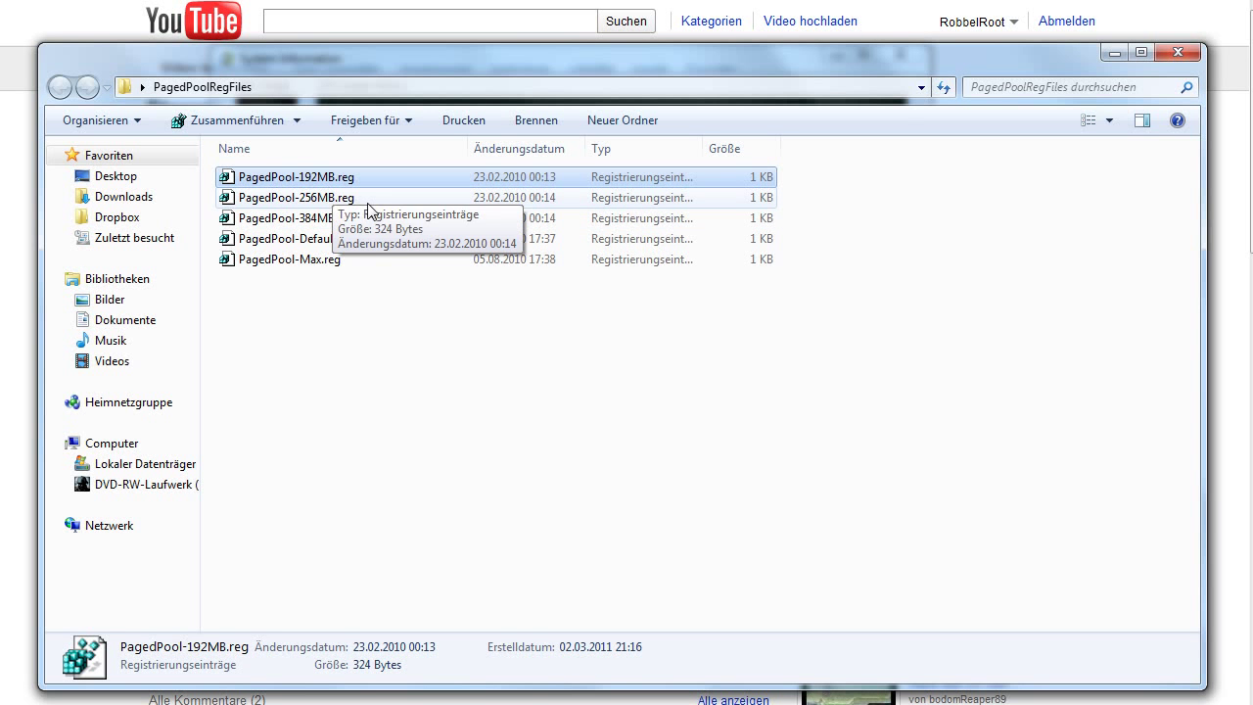
pyautogui.doubleClick(335, 199)
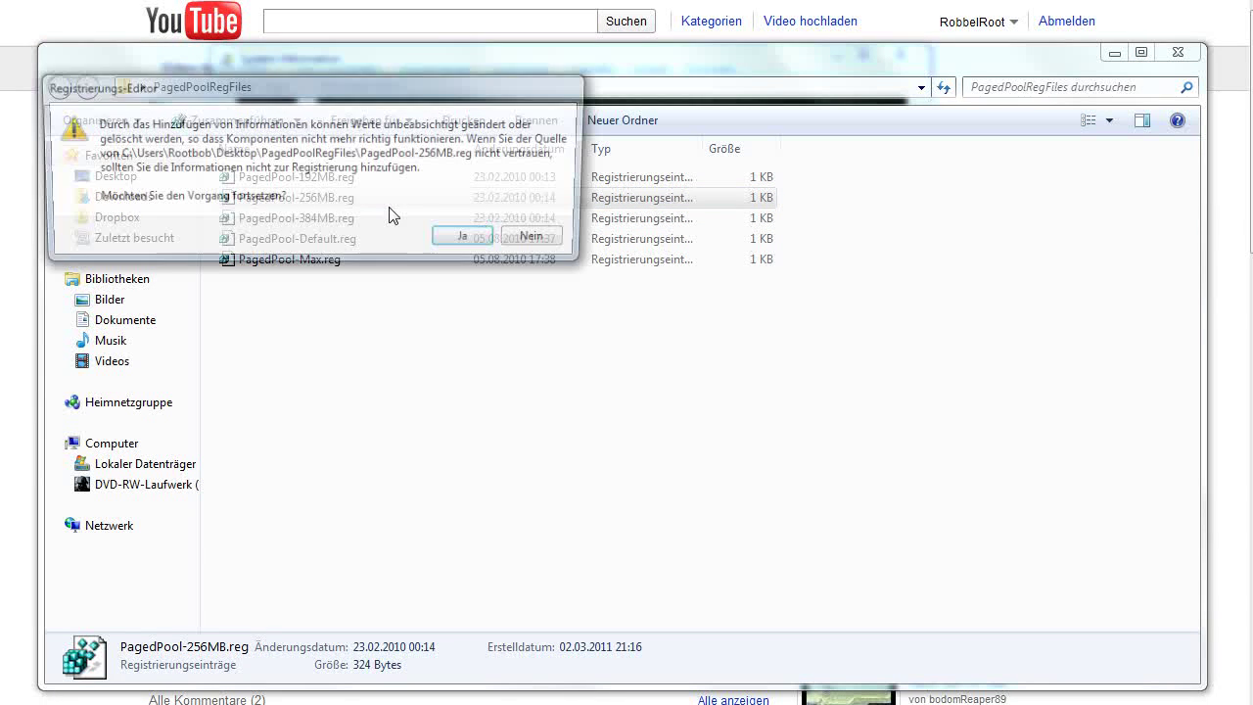
pyautogui.click(472, 240)
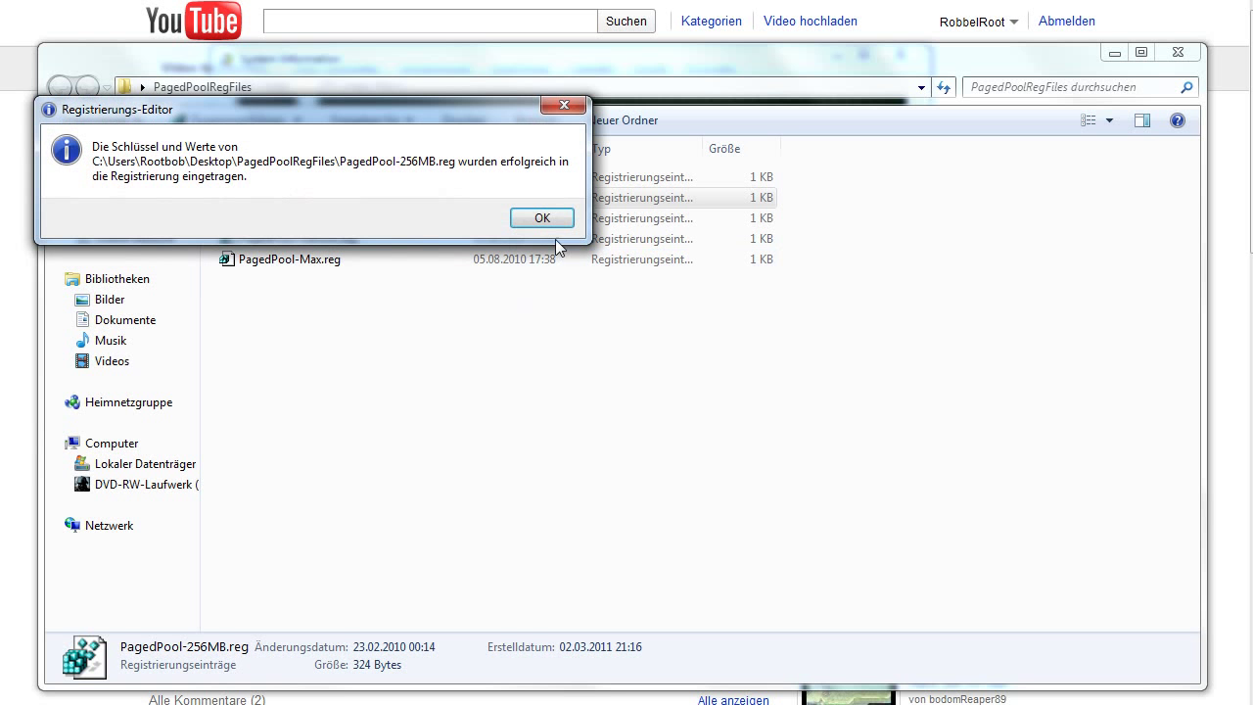
pyautogui.click(558, 223)
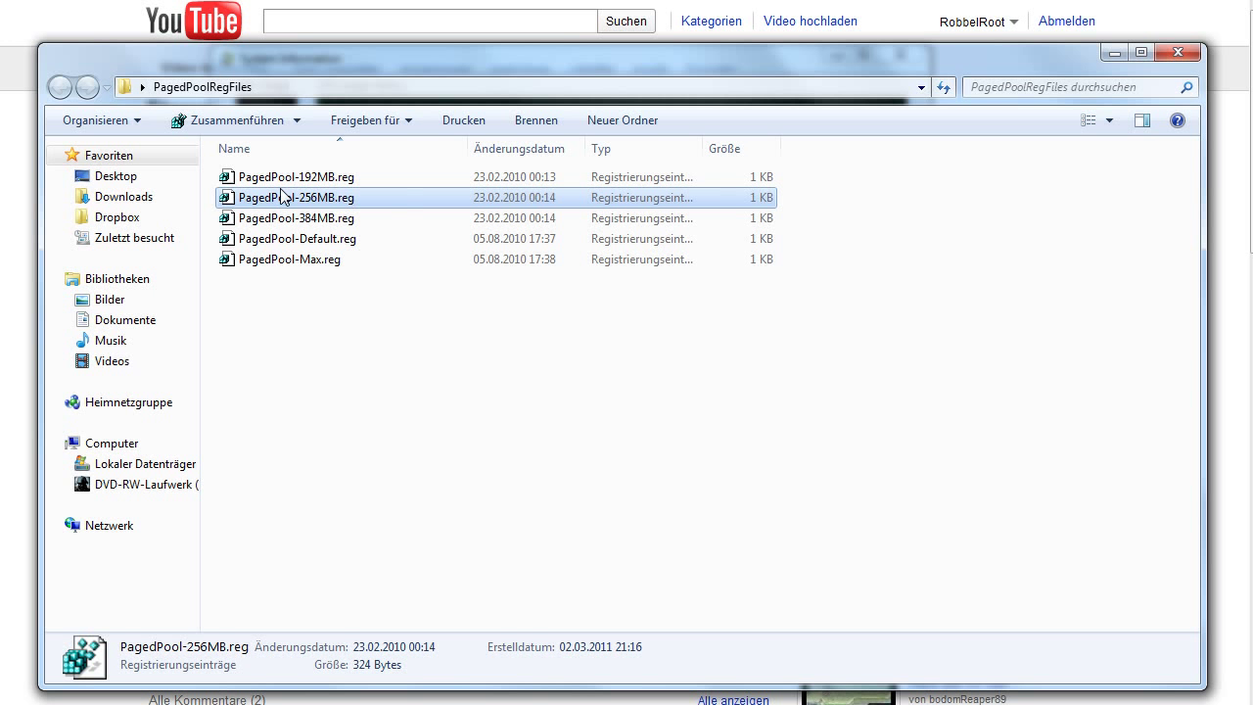
# Select the 192MB, 256MB and Max PagedPool .reg files in turn
pyautogui.click(318, 178)
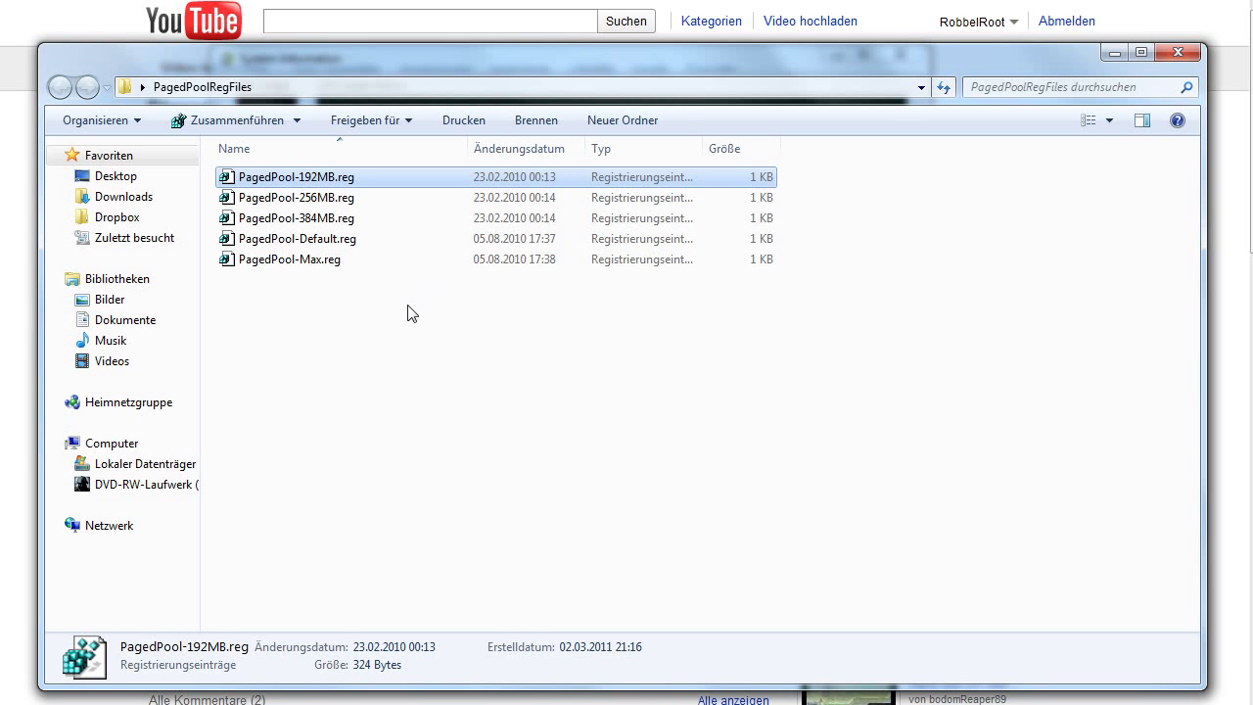
pyautogui.click(344, 200)
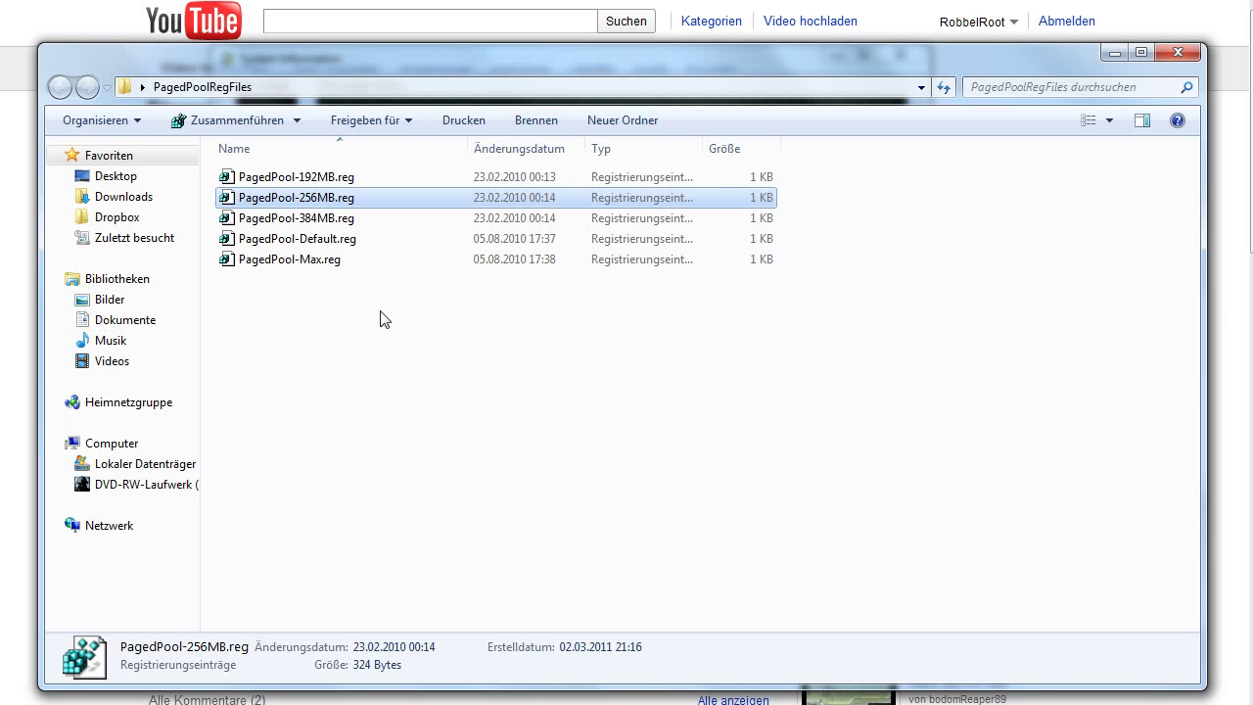
pyautogui.click(287, 262)
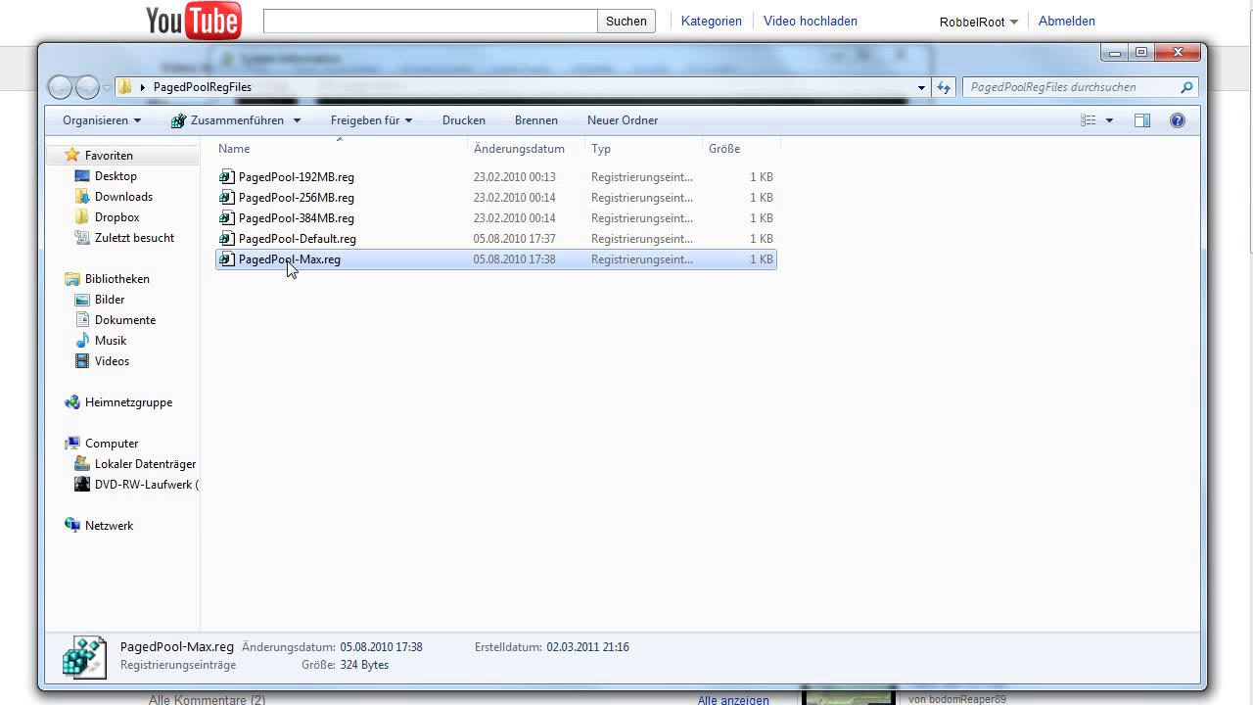